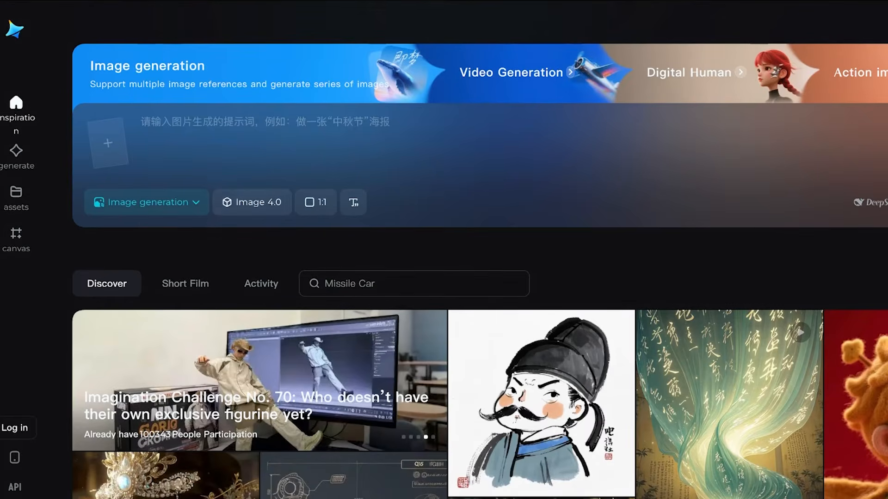
# Show the list of models available for image generation, such as Image 4.0 and Figure 3.1
pyautogui.click(252, 234)
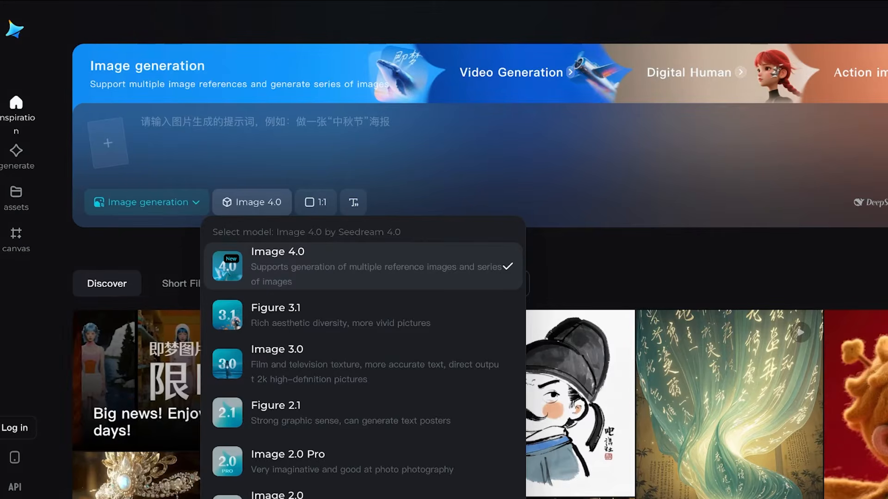
pyautogui.click(140, 122)
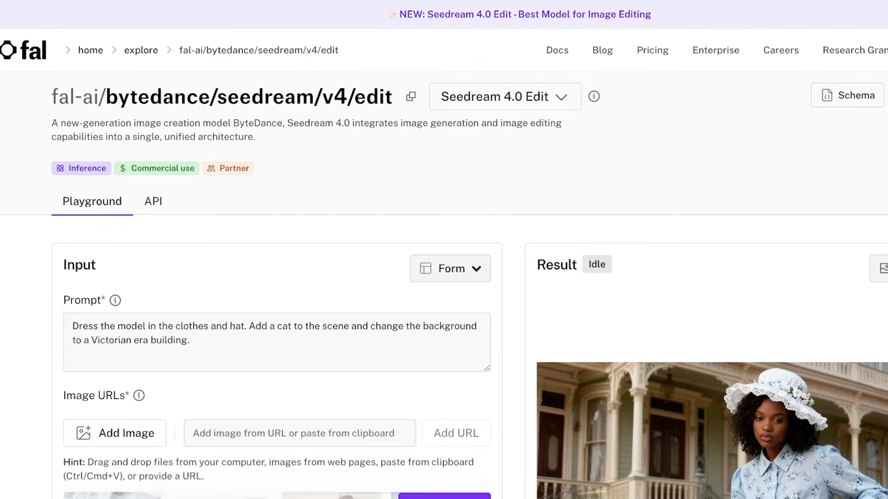
# Look over the sample prompt and reference images in fal's Seedream 4.0 Edit playground
pyautogui.scroll(-1, 443, 250)
pyautogui.click(189, 309)
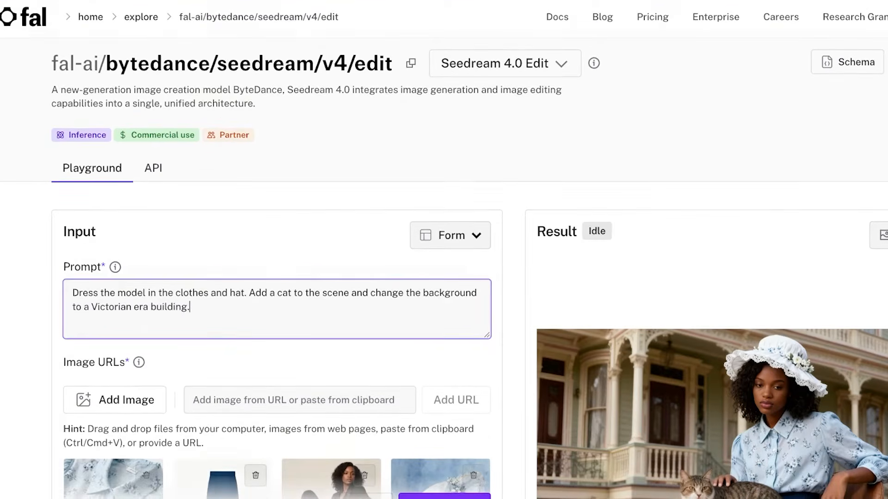
pyautogui.scroll(-3, 444, 250)
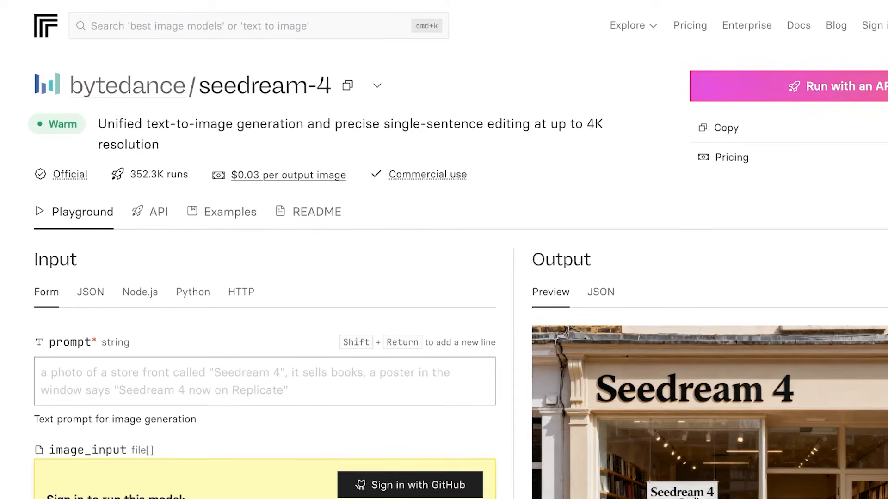
# Examine the prompt, image input, size, aspect ratio, width and height settings in Replicate's bytedance/seedream-4 playground
pyautogui.scroll(-4, 458, 273)
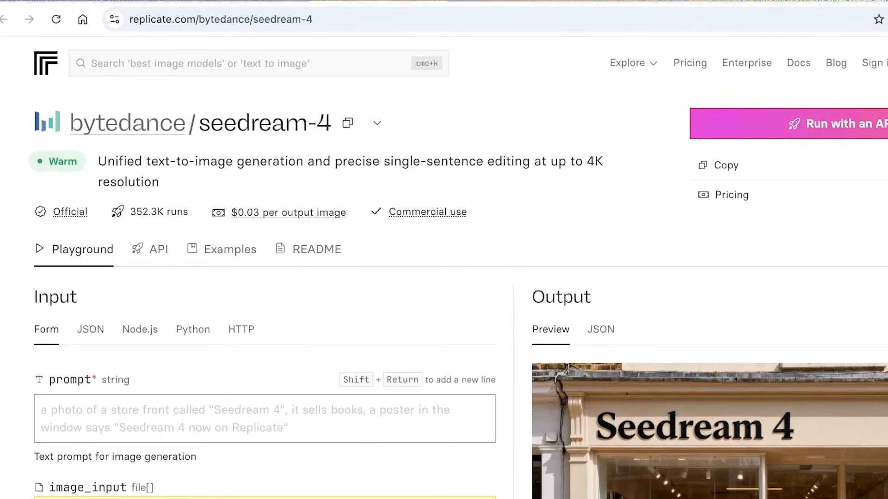
pyautogui.scroll(-3, 443, 278)
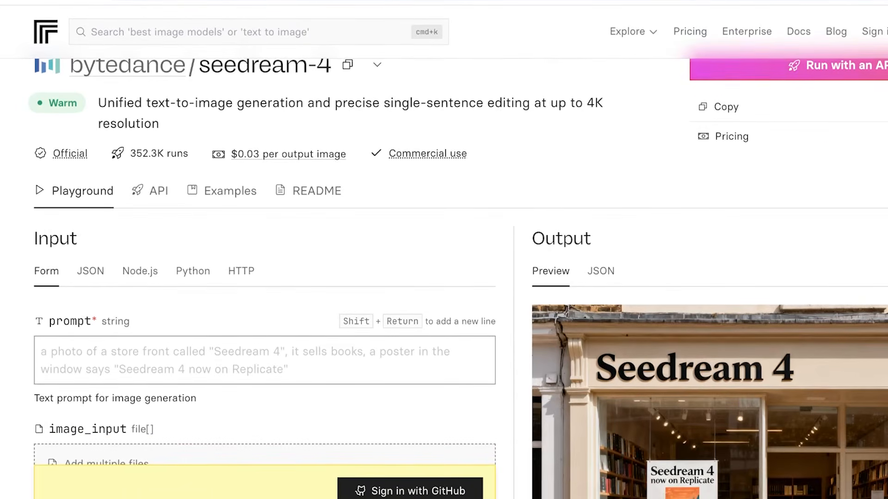
pyautogui.scroll(-1, 444, 285)
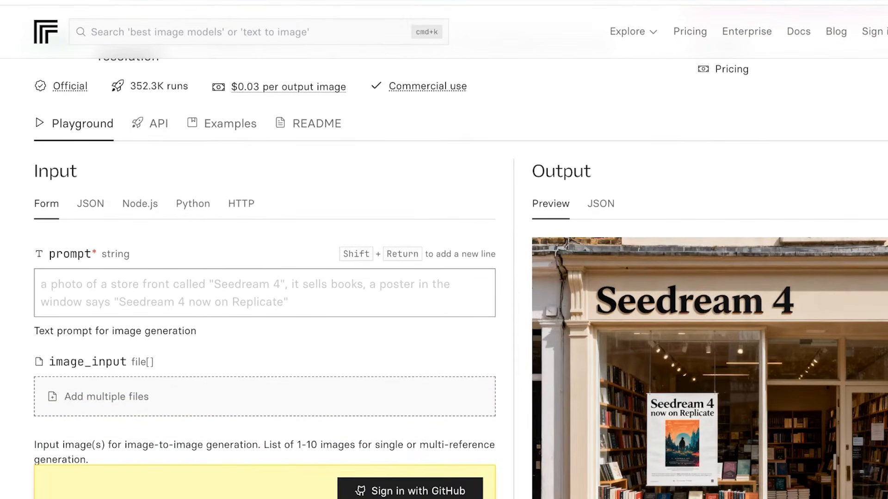
pyautogui.scroll(-1, 443, 278)
pyautogui.scroll(-3, 444, 278)
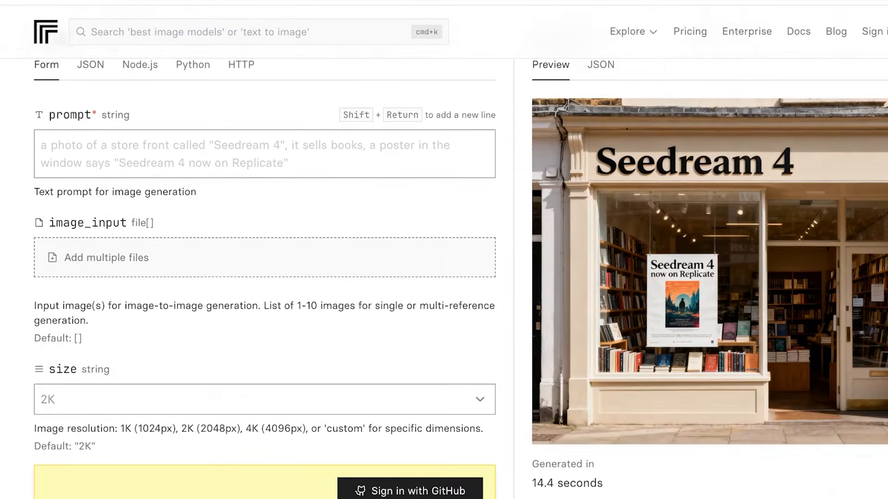
pyautogui.scroll(4, 444, 278)
pyautogui.scroll(-5, 444, 277)
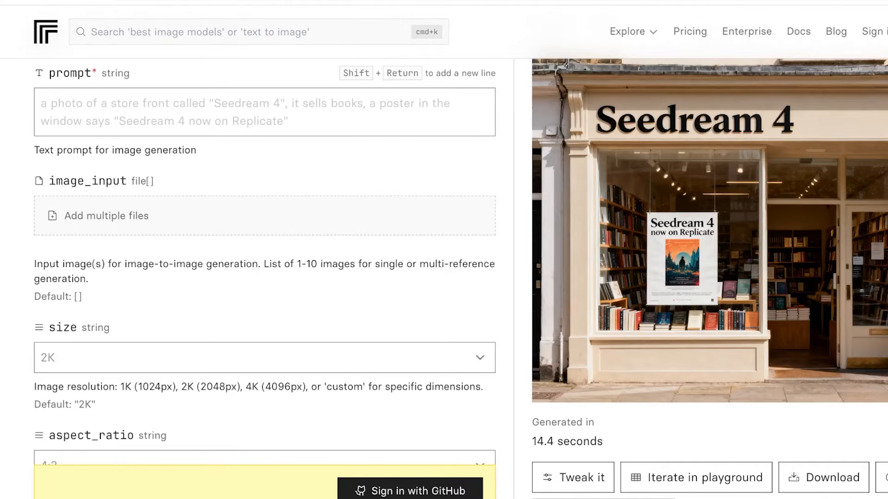
pyautogui.scroll(-8, 444, 277)
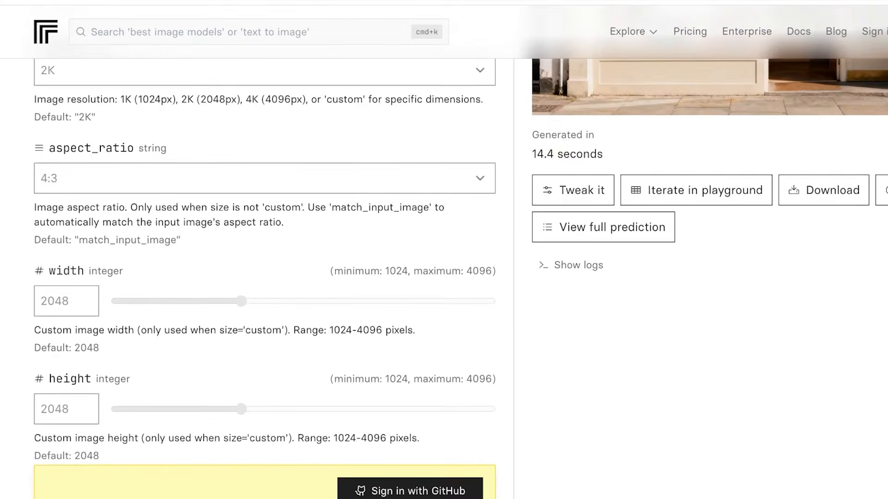
pyautogui.scroll(-5, 444, 278)
pyautogui.scroll(16, 444, 277)
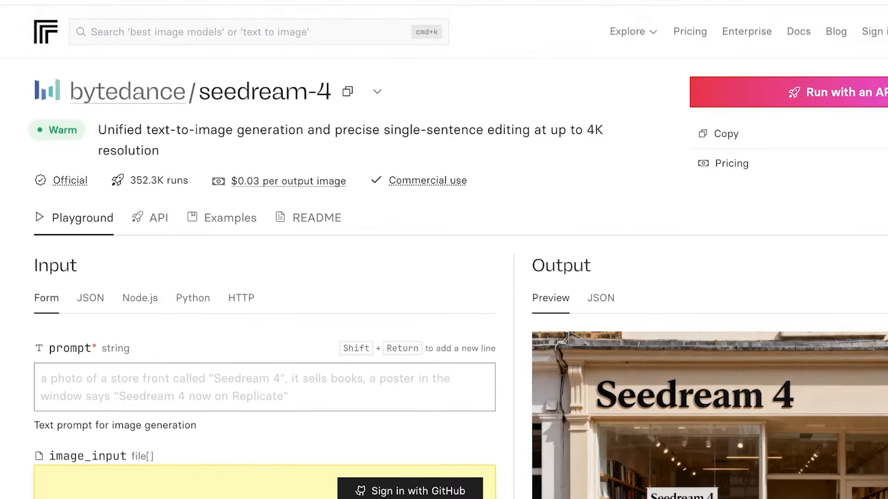
pyautogui.scroll(-1, 444, 278)
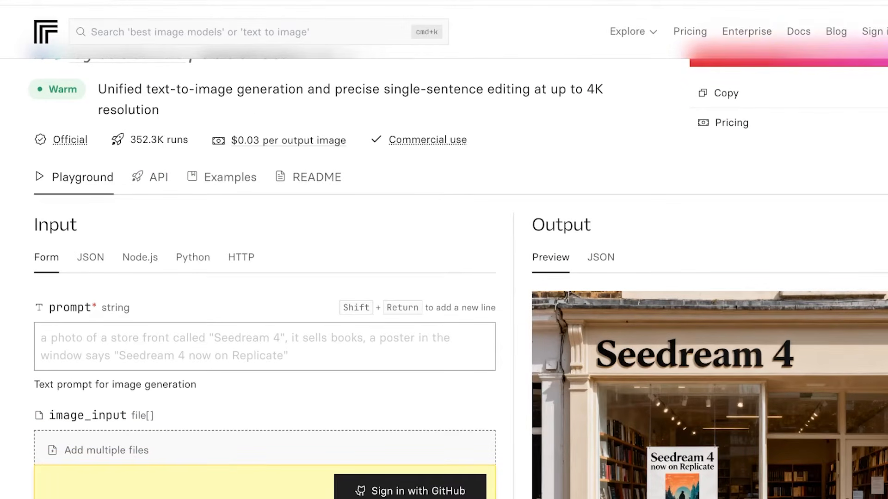
# Start signing in to Replicate through GitHub, using a saved Google account
pyautogui.click(410, 490)
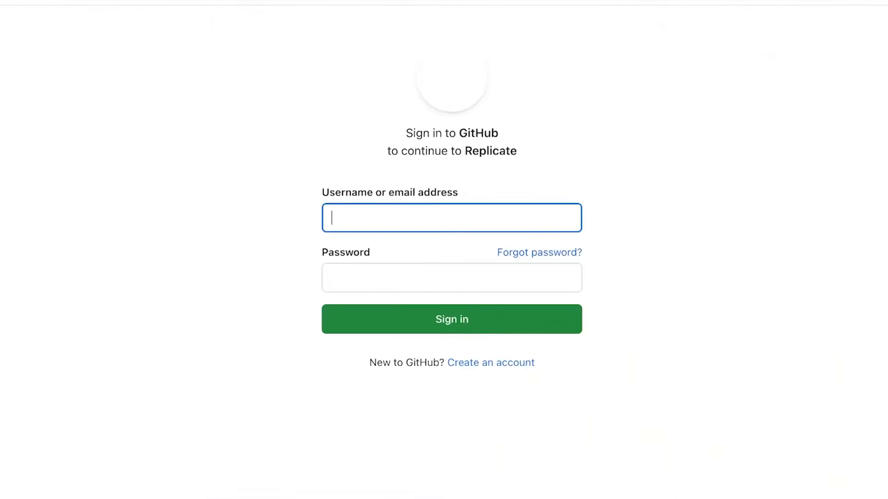
pyautogui.click(441, 392)
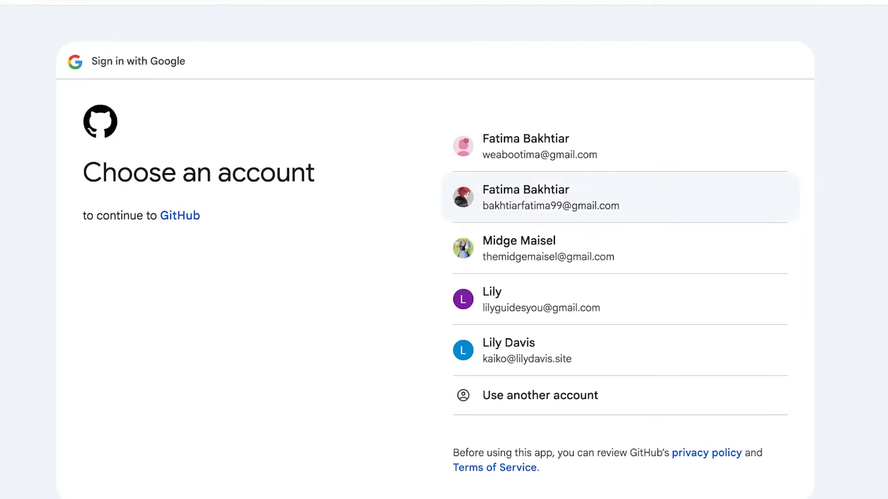
pyautogui.click(539, 146)
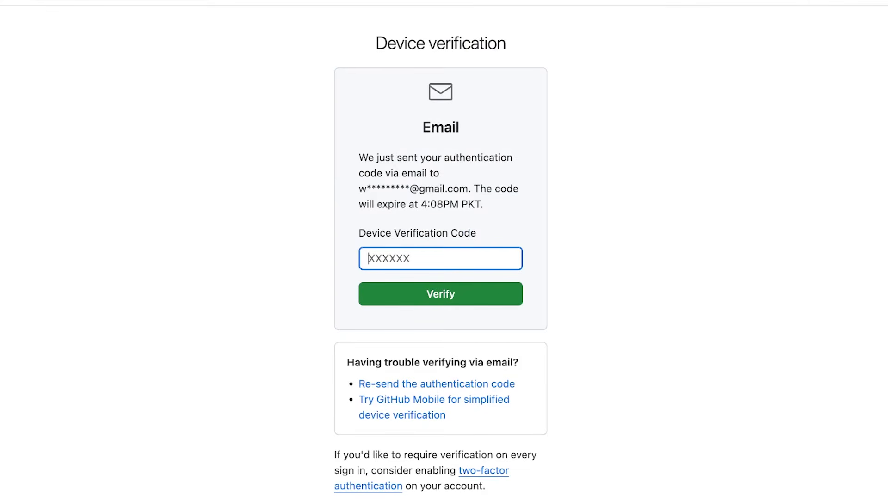
# Copy the device verification code from GitHub's e-mail in Gmail and enter it in the Device Verification Code field
pyautogui.press('super+t')
pyautogui.click(832, 54)
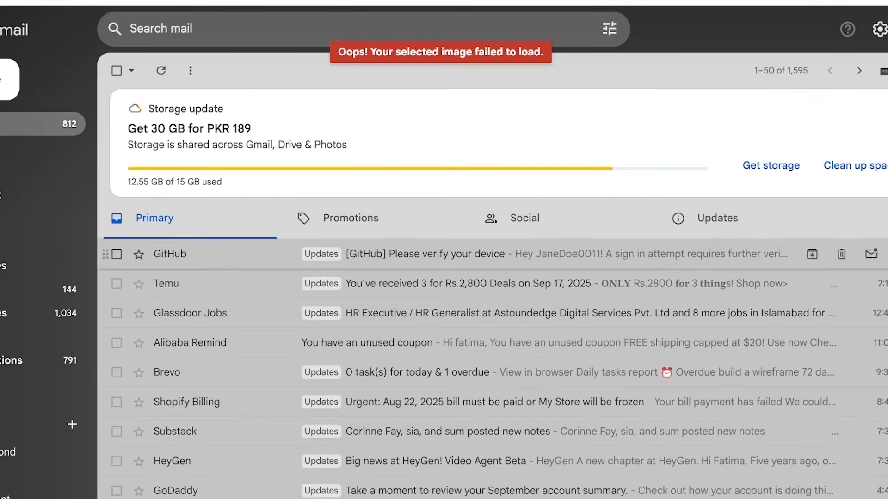
pyautogui.click(416, 254)
pyautogui.doubleClick(242, 254)
pyautogui.press('super+c')
pyautogui.hotkey('ctrl', 'shift', 'Tab')
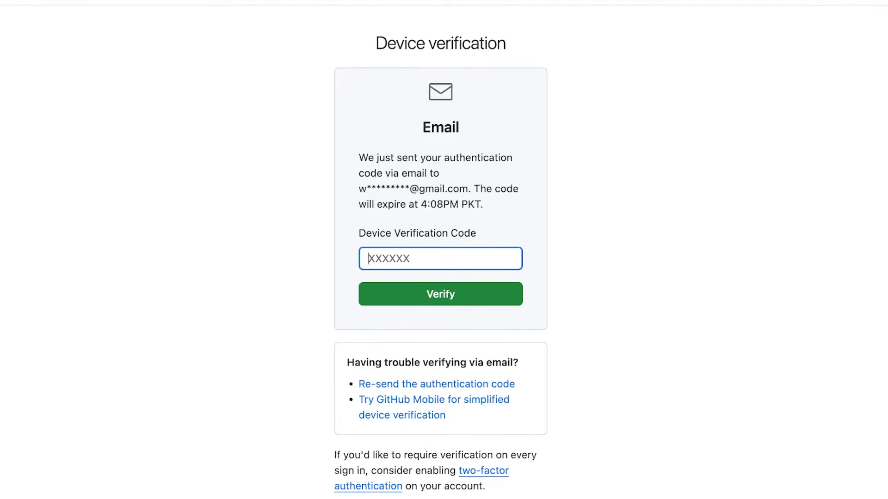
pyautogui.press('super+v')
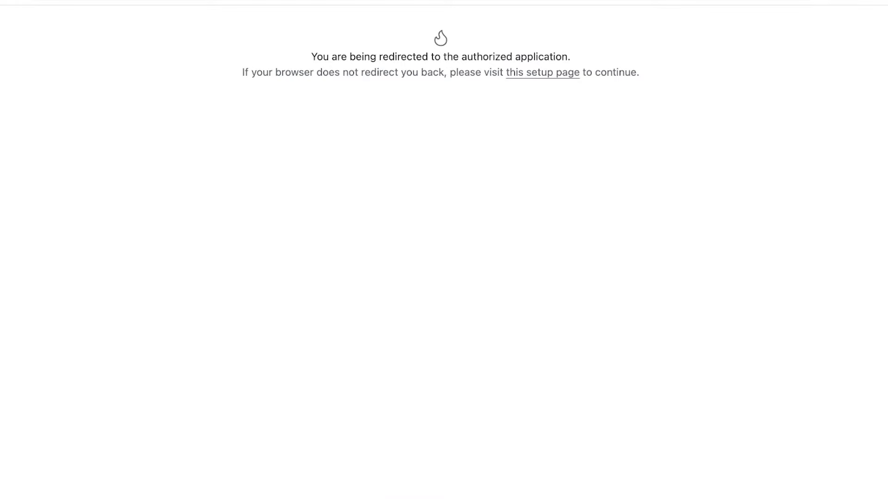
# View the example prediction for the seedream-4 model and return to its playground
pyautogui.scroll(-4, 444, 277)
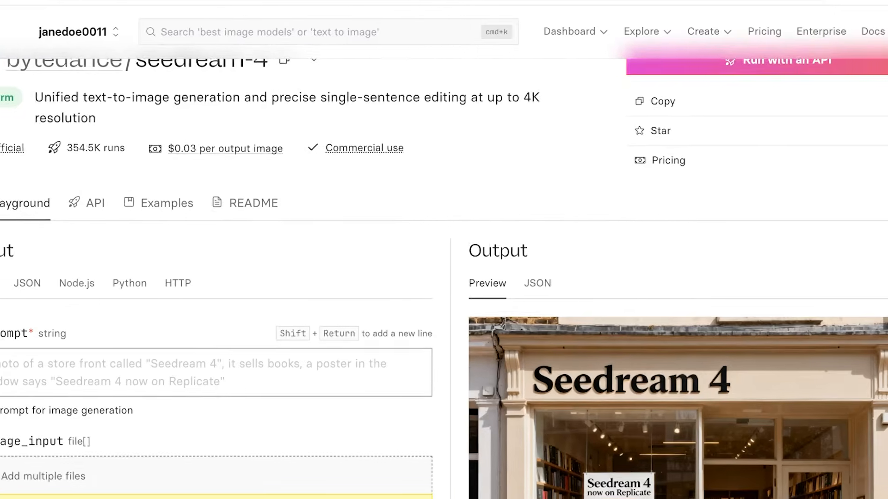
pyautogui.scroll(4, 27, 130)
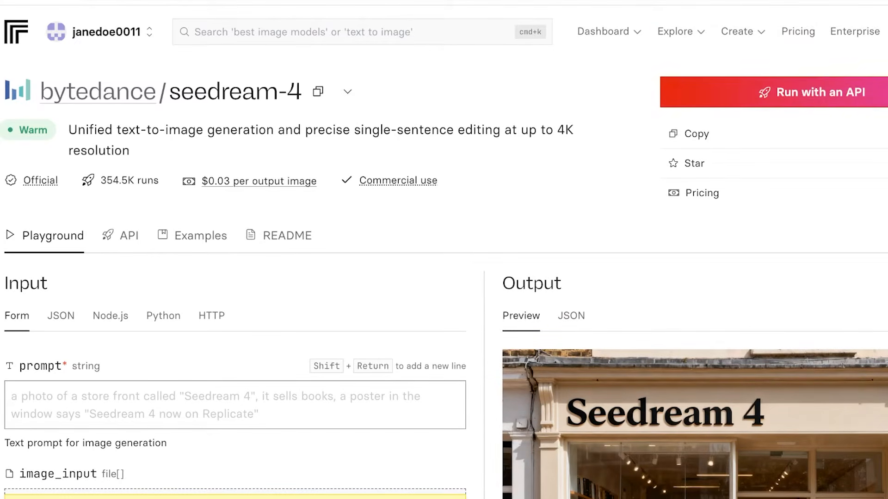
pyautogui.click(192, 235)
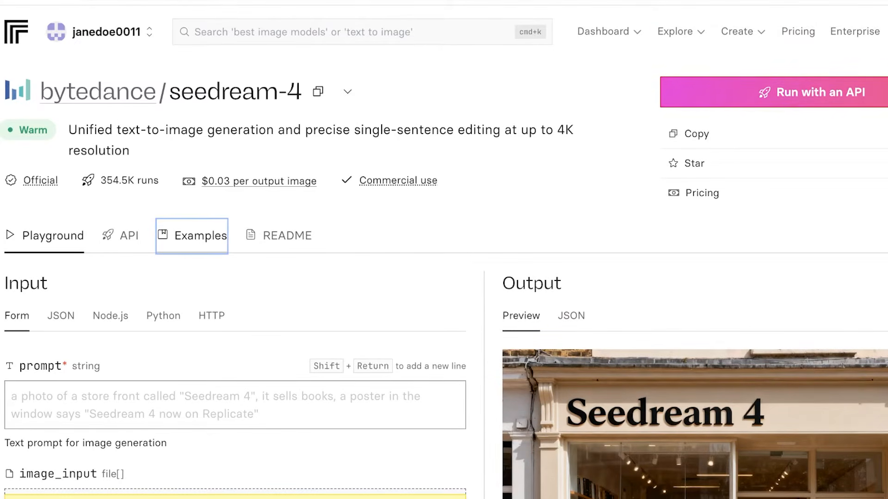
pyautogui.moveTo(259, 181)
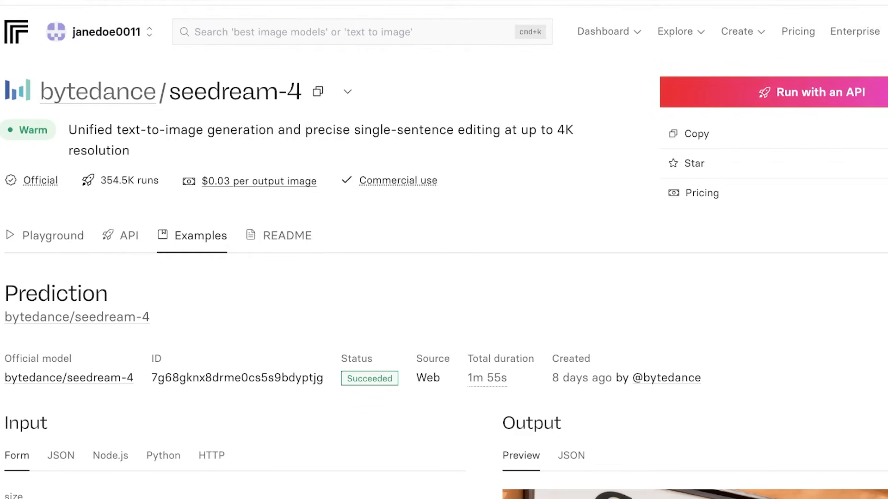
pyautogui.click(44, 236)
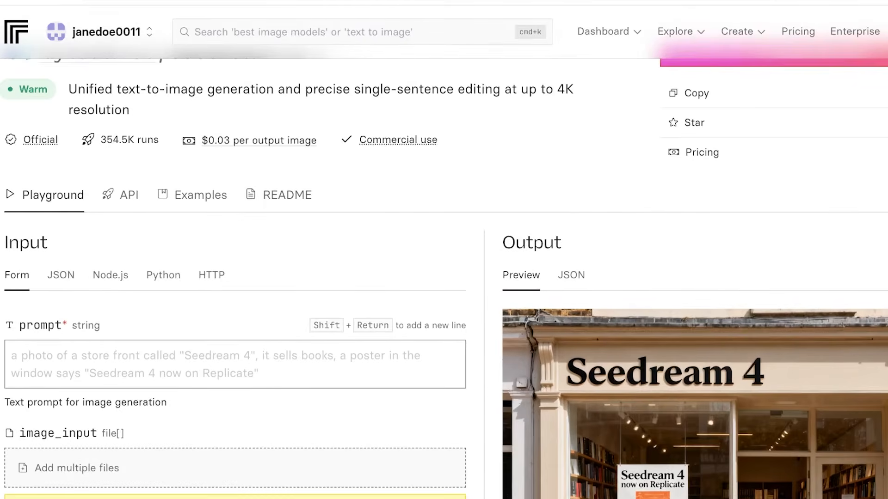
pyautogui.scroll(1, 444, 278)
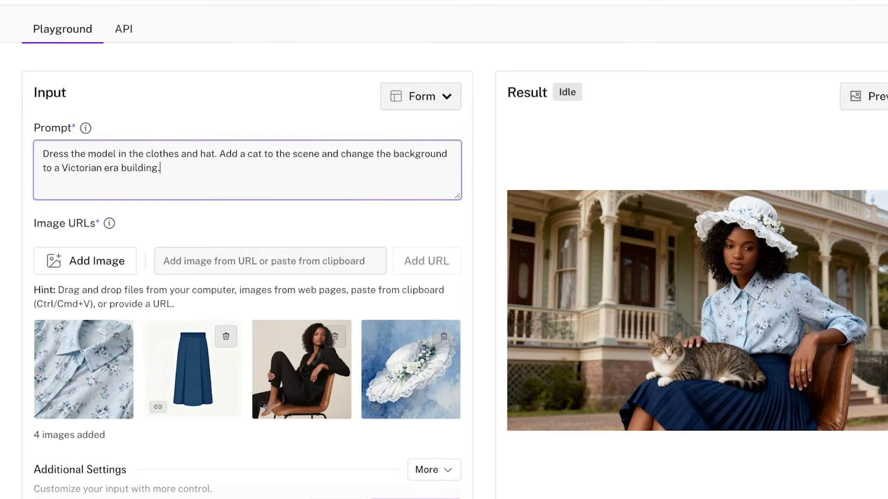
# Replace the Seedream 4.0 Edit prompt on fal with "a woman fighting in a choatic fictional world. she is fight demons/monsters wearing a slinky armor"
pyautogui.scroll(4, 444, 277)
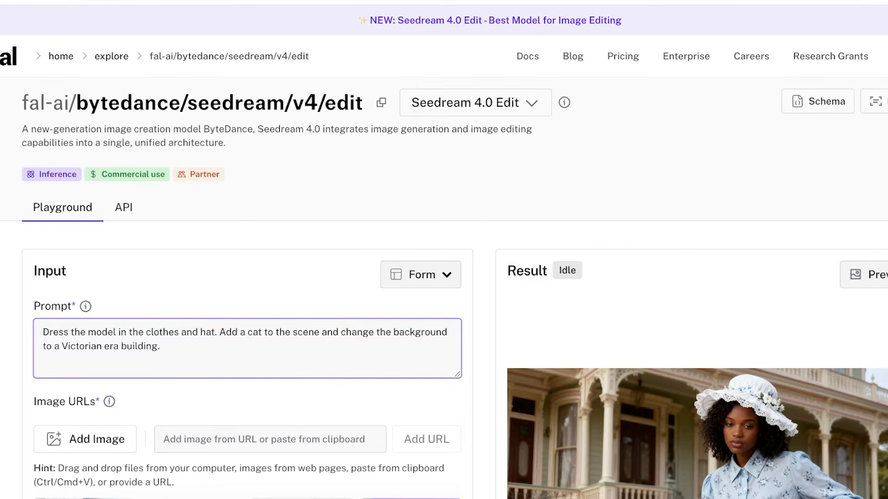
pyautogui.click(296, 199)
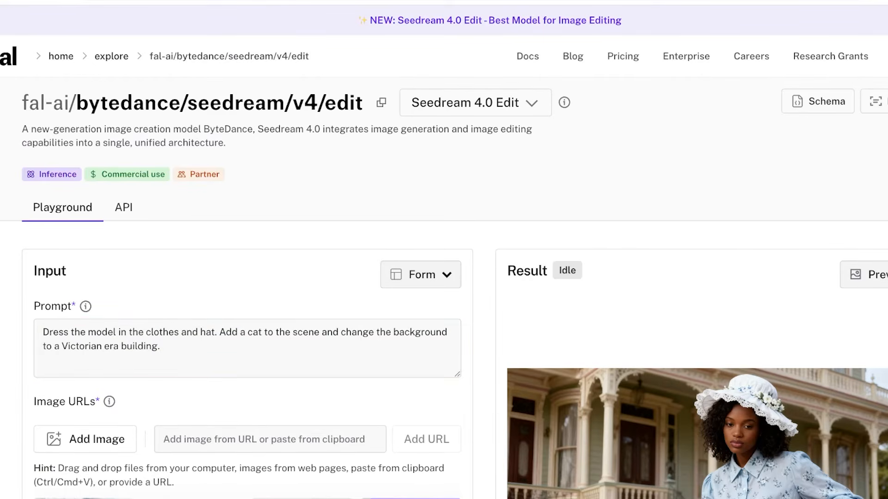
pyautogui.hscroll(-1, 444, 249)
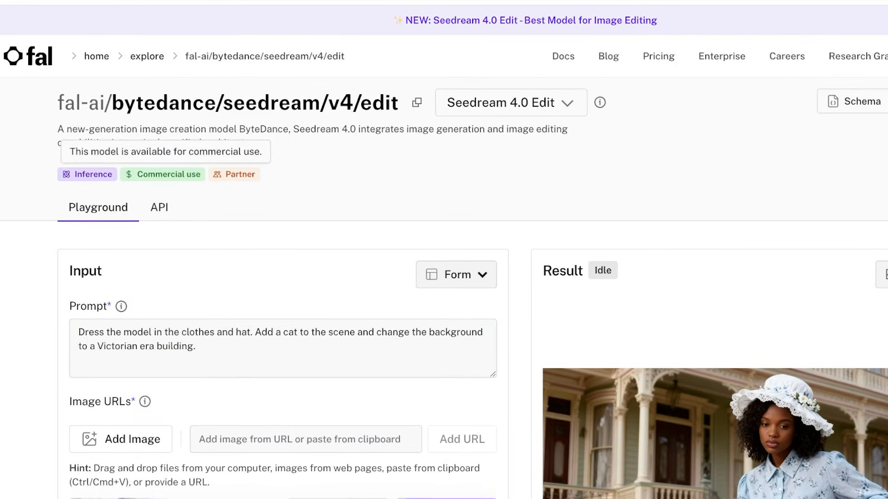
pyautogui.click(233, 332)
pyautogui.hotkey('ctrl', 'a')
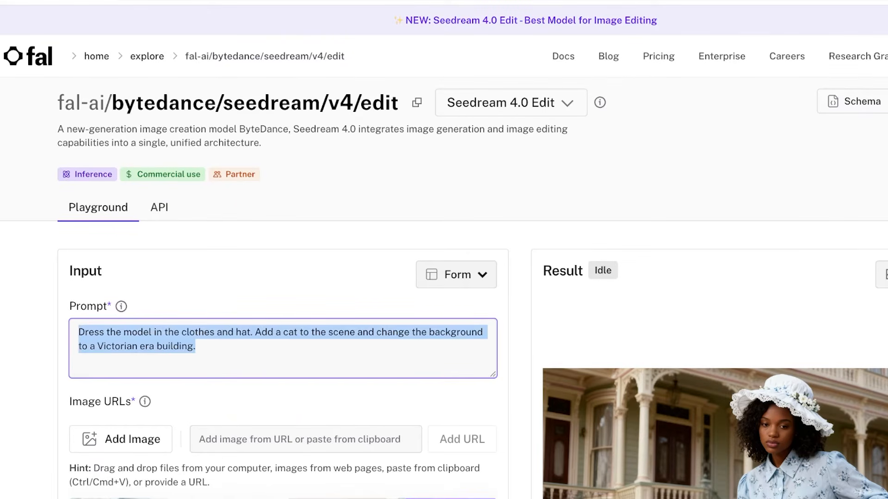
pyautogui.press('BackSpace')
pyautogui.scroll(-5, 444, 249)
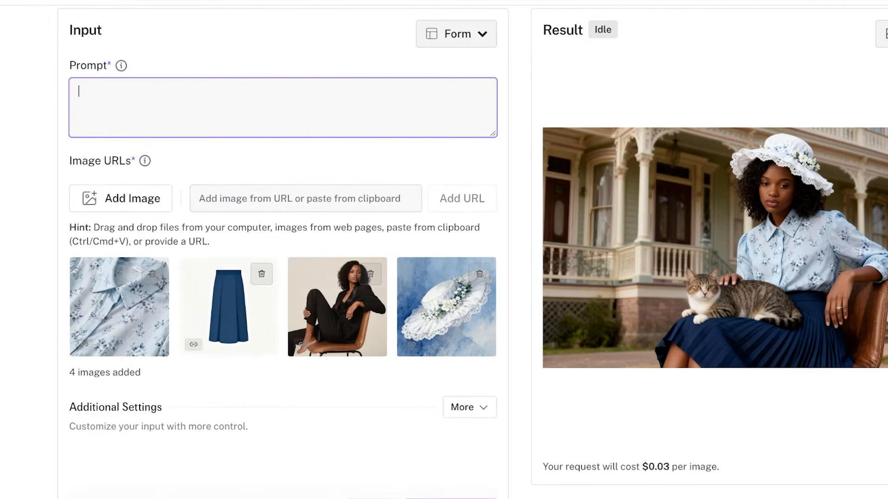
pyautogui.scroll(-2, 443, 250)
pyautogui.scroll(4, 443, 250)
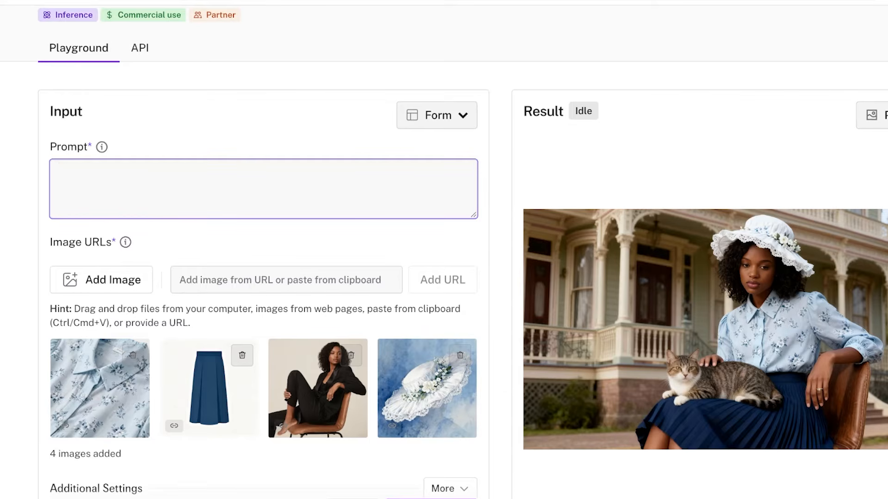
pyautogui.write('a woman fighting in a choatic fictional world. she is fight demons/monsters wearing ')
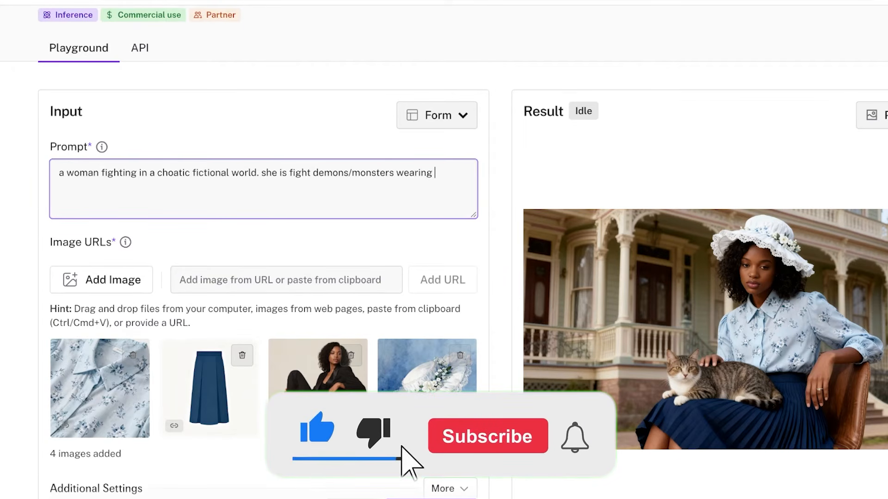
pyautogui.write('a slinky armor')
# Remove all four sample reference images from the Seedream 4.0 Edit input
pyautogui.scroll(-2, 444, 250)
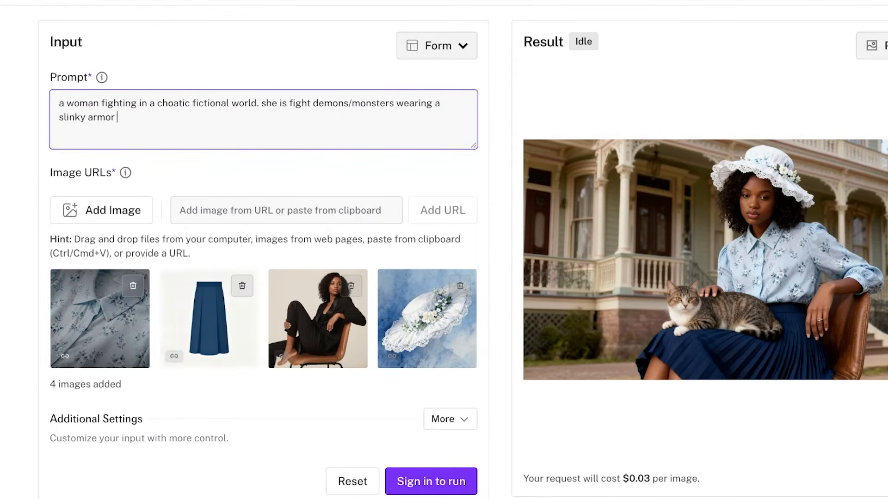
pyautogui.click(133, 286)
pyautogui.click(133, 285)
pyautogui.click(133, 285)
pyautogui.click(134, 286)
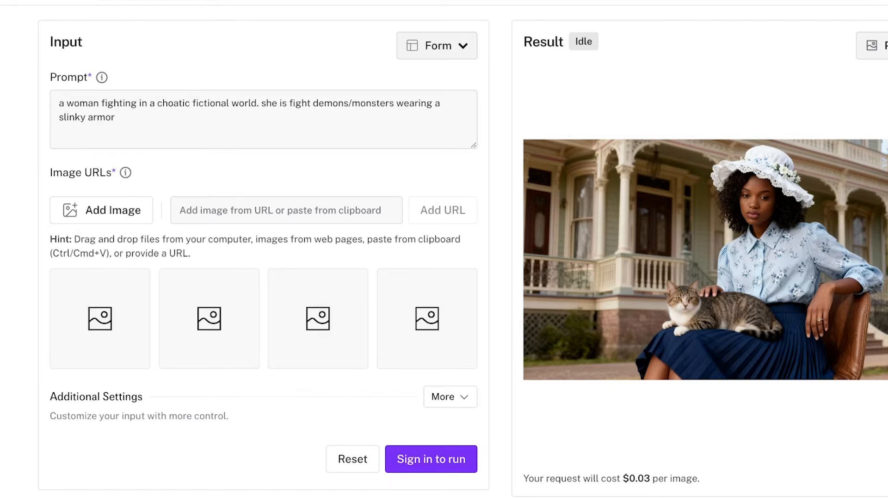
# Expand the additional settings and review the image size, number of images, seed, sync mode and safety checker options
pyautogui.scroll(-1, 444, 249)
pyautogui.click(449, 358)
pyautogui.scroll(-8, 444, 249)
pyautogui.scroll(8, 443, 249)
pyautogui.scroll(-3, 444, 250)
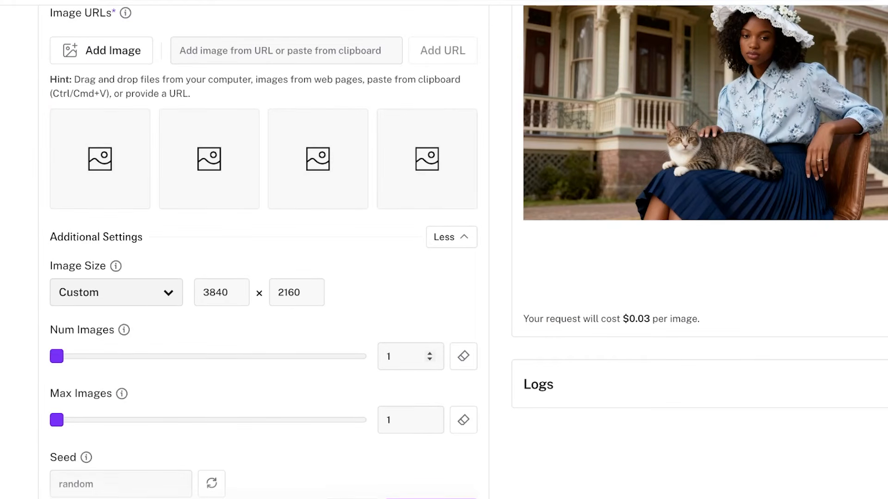
pyautogui.scroll(-4, 444, 249)
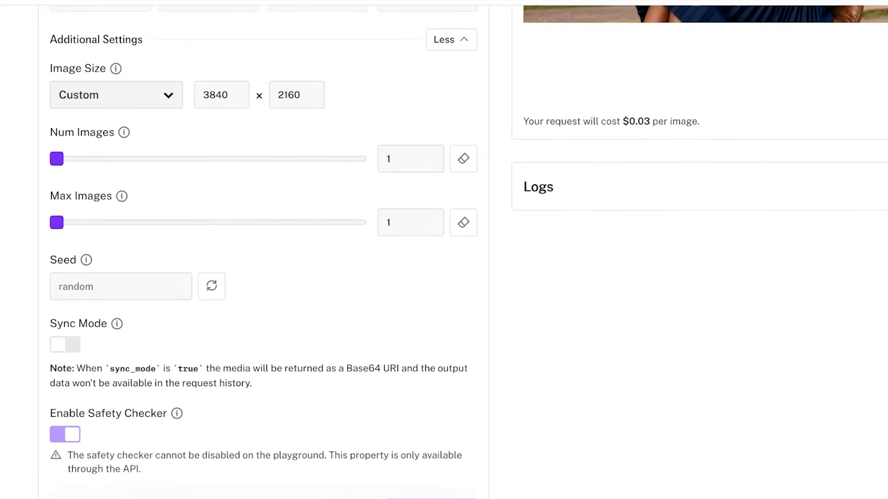
# Sign in to fal with the first listed Google account and approve sharing its profile information
pyautogui.scroll(-2, 444, 250)
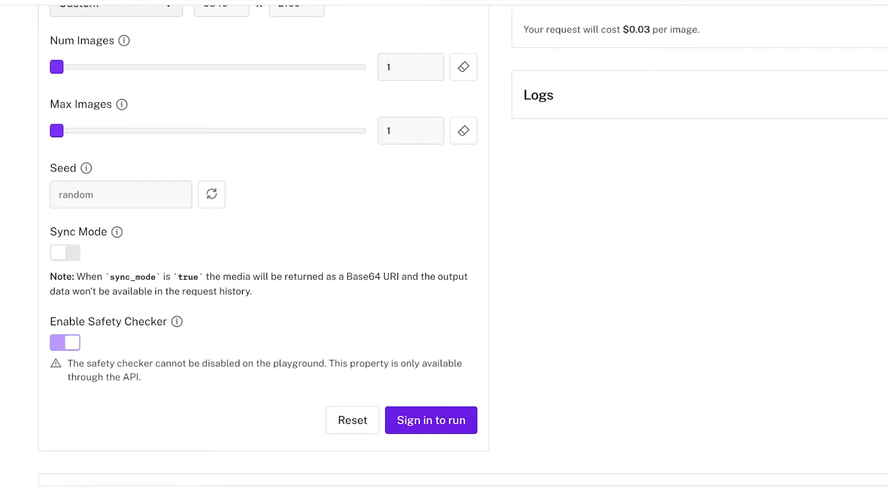
pyautogui.click(431, 420)
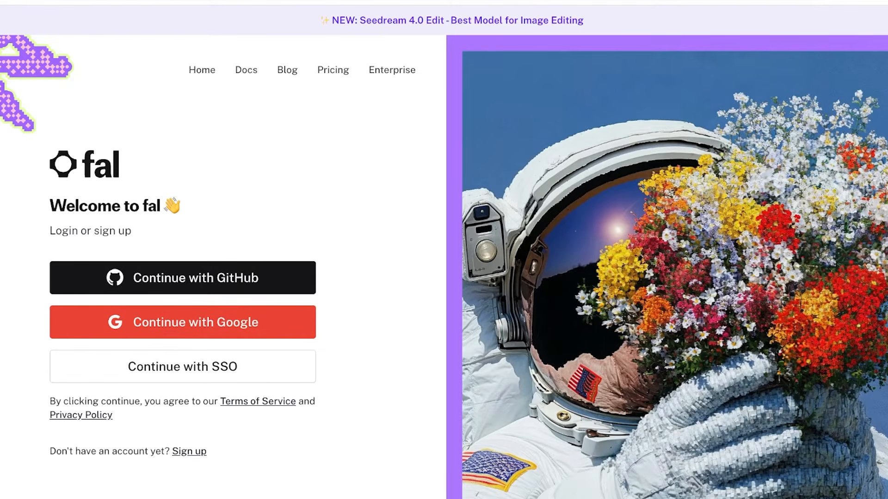
pyautogui.click(182, 323)
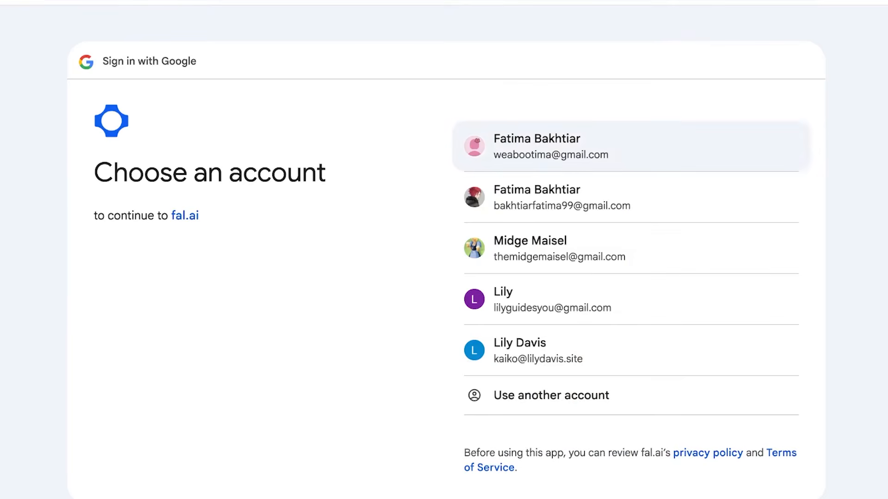
pyautogui.click(537, 146)
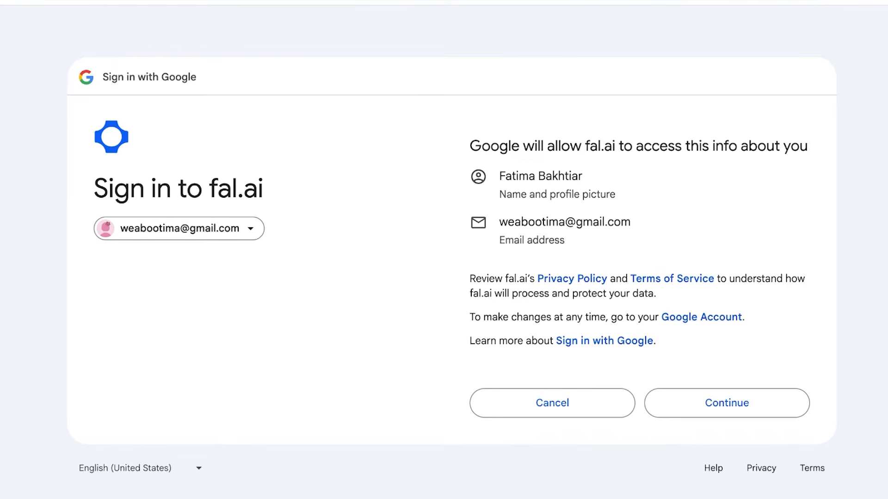
pyautogui.click(673, 400)
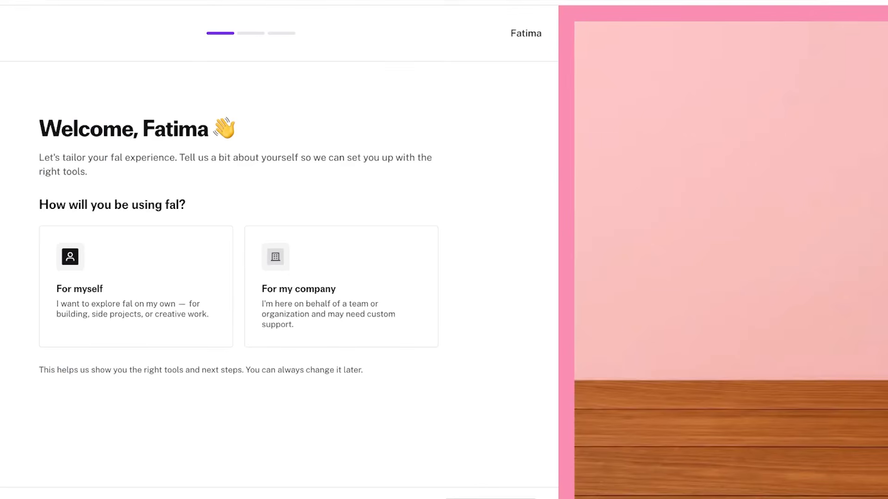
# Set the fal onboarding answers to use "For myself" and the first goal "Create with AI Tools"
pyautogui.click(171, 287)
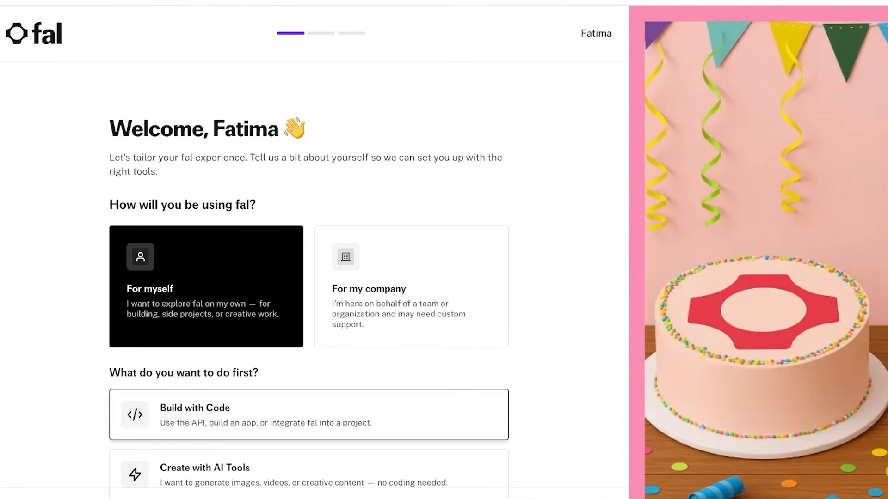
pyautogui.click(308, 474)
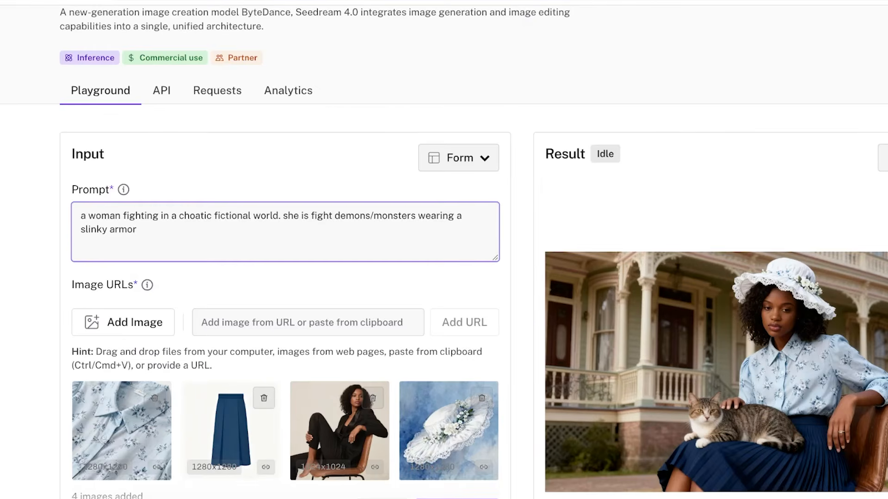
# Remove the four restored sample images from the Seedream 4.0 Edit input and look over the rest of the form
pyautogui.scroll(-1, 277, 407)
pyautogui.click(155, 360)
pyautogui.click(155, 361)
pyautogui.click(154, 360)
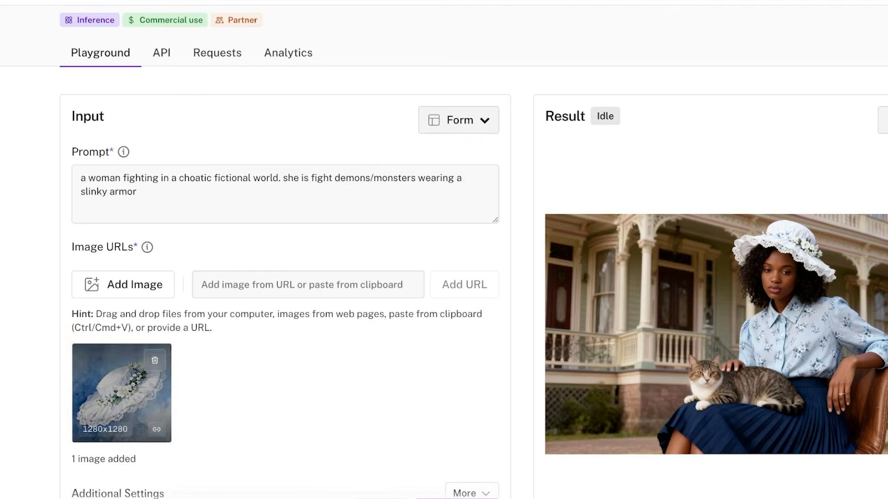
pyautogui.click(155, 360)
pyautogui.scroll(-4, 154, 360)
pyautogui.scroll(4, 444, 249)
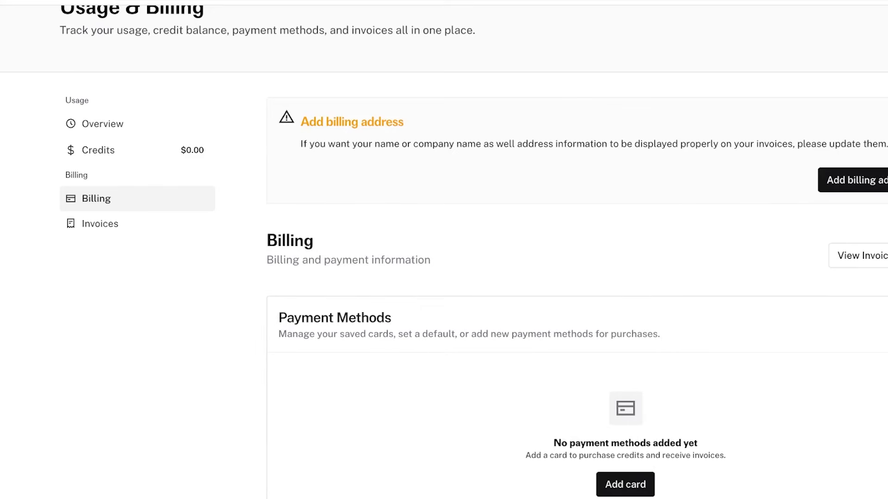
# Review the billing page, including the payment methods section
pyautogui.scroll(-1, 444, 250)
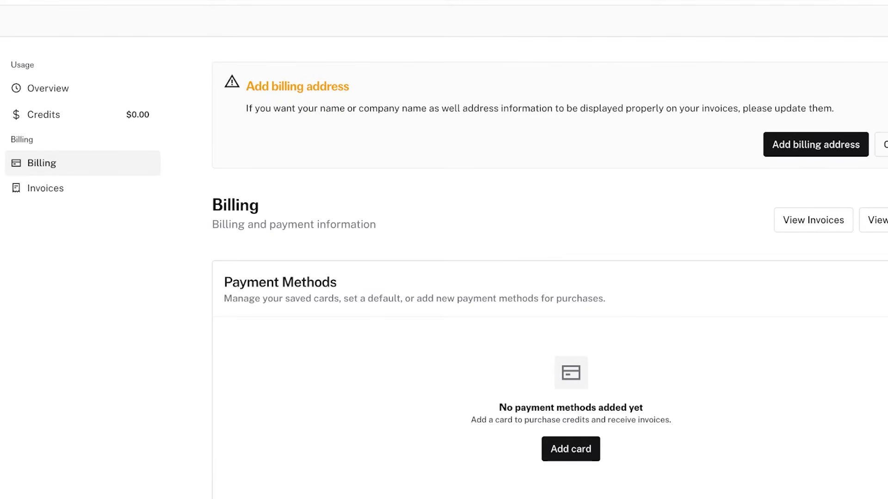
pyautogui.scroll(3, 444, 250)
pyautogui.scroll(-5, 444, 250)
pyautogui.scroll(5, 444, 250)
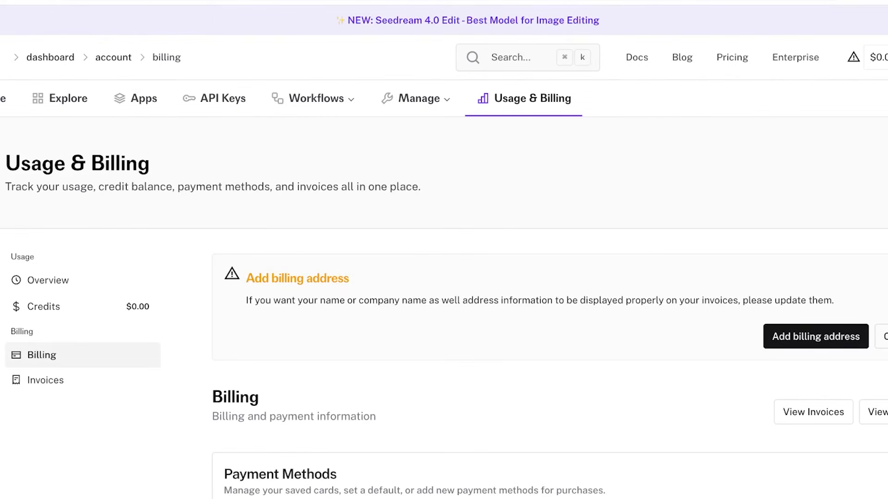
# Open the credits page, choose the $10 purchase option, view its checkout page and return to the credits overview
pyautogui.click(44, 306)
pyautogui.scroll(-5, 444, 250)
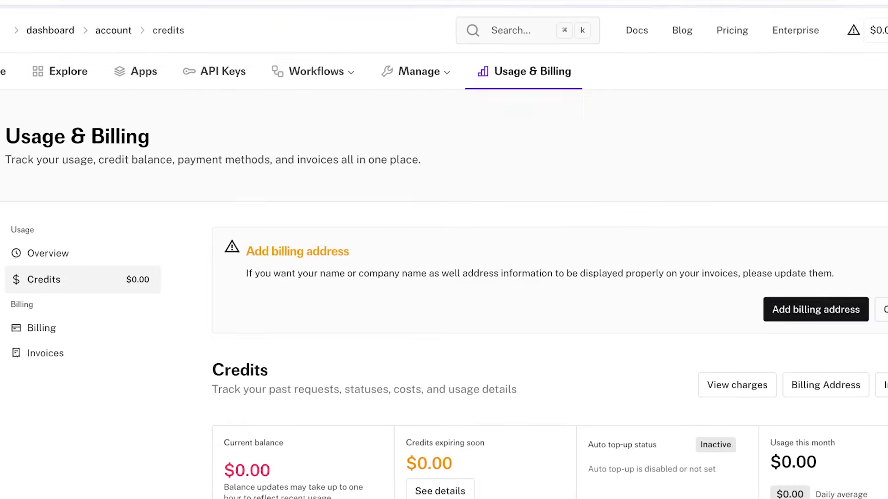
pyautogui.click(235, 324)
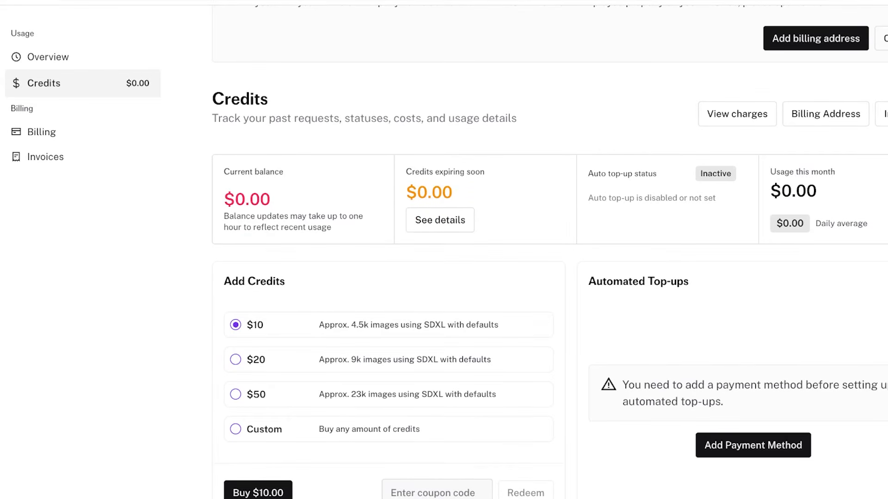
pyautogui.scroll(6, 443, 250)
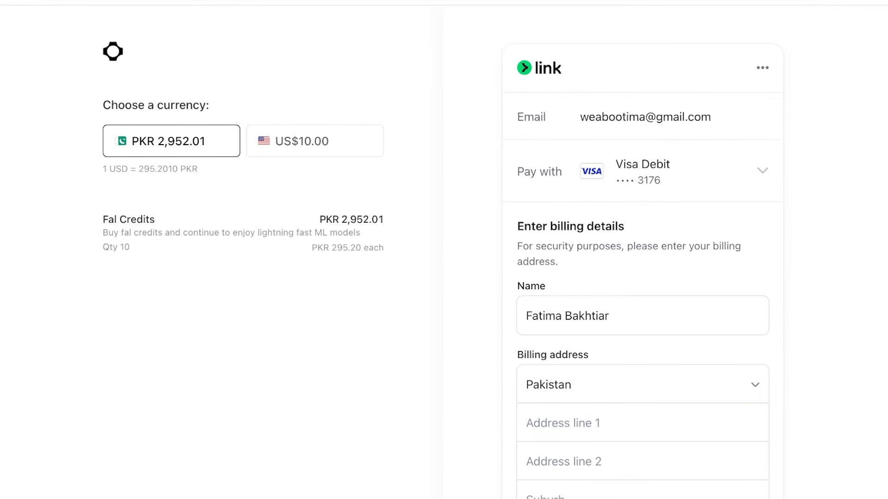
pyautogui.scroll(-1, 444, 249)
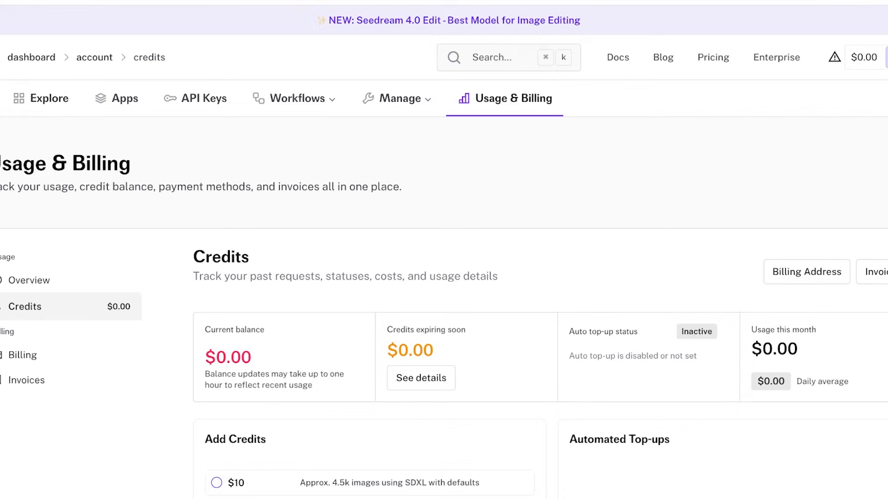
pyautogui.scroll(-3, 444, 249)
pyautogui.scroll(3, 443, 249)
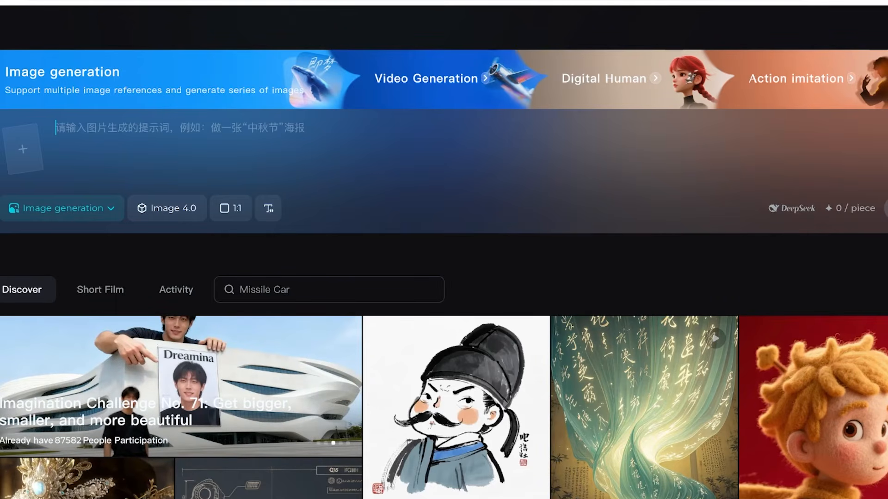
# Switch to Jimeng AI, try to generate an image from "a woman fighting monsters with shredded clothing", and dismiss the login agreement
pyautogui.write('a woman fight')
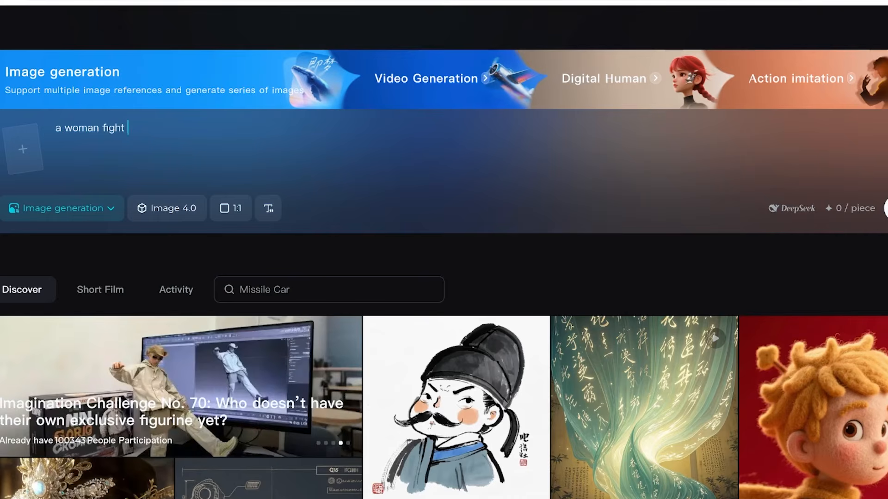
pyautogui.write('ing nonsters wit')
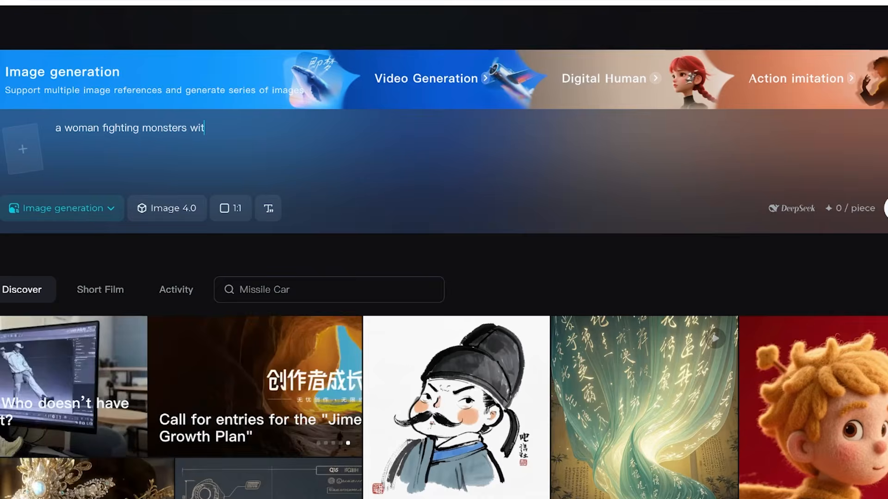
pyautogui.write('h shredded clothing')
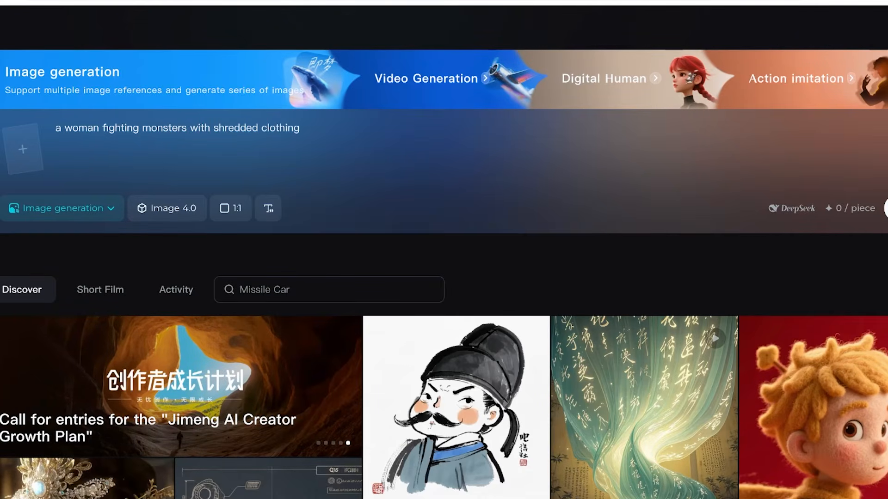
pyautogui.press('Return')
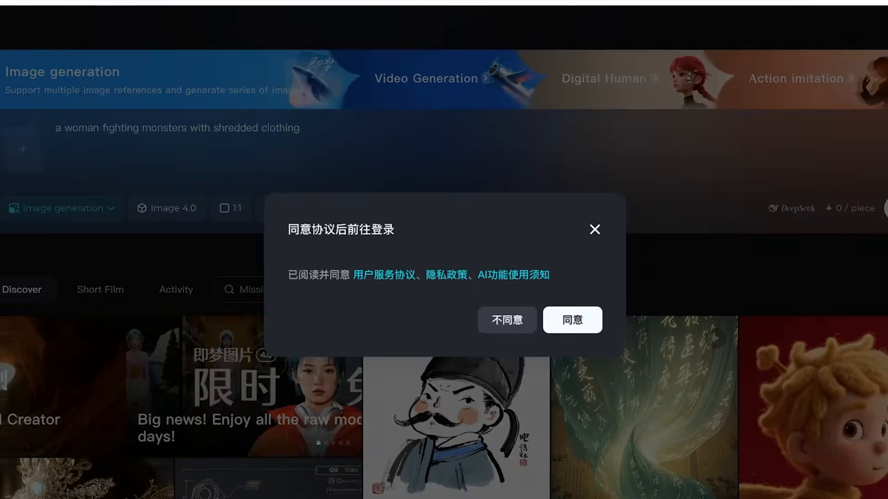
pyautogui.press('Escape')
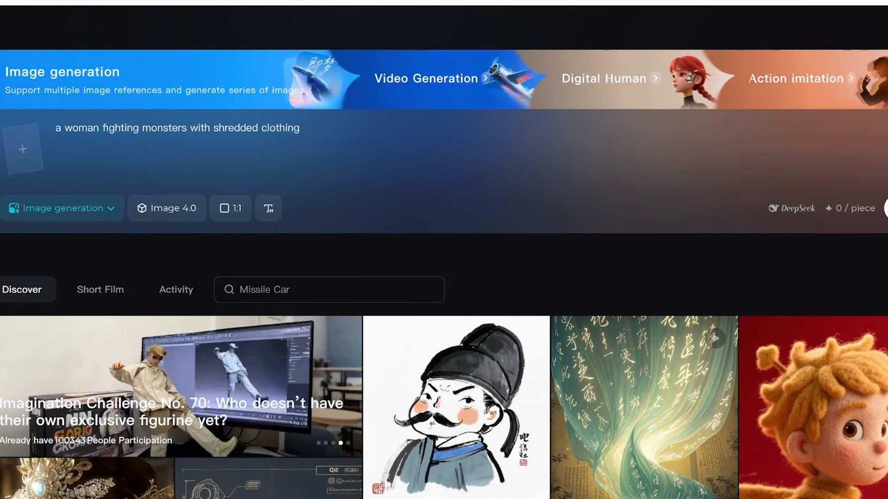
pyautogui.press('Return')
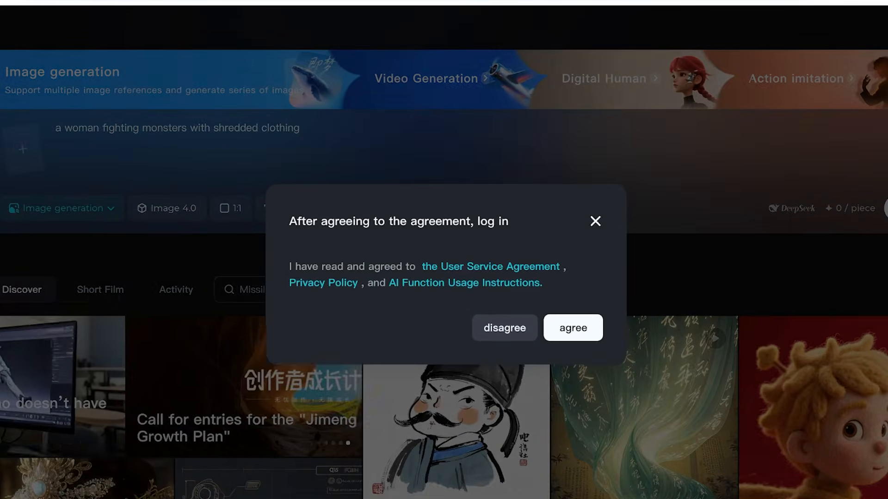
pyautogui.press('Escape')
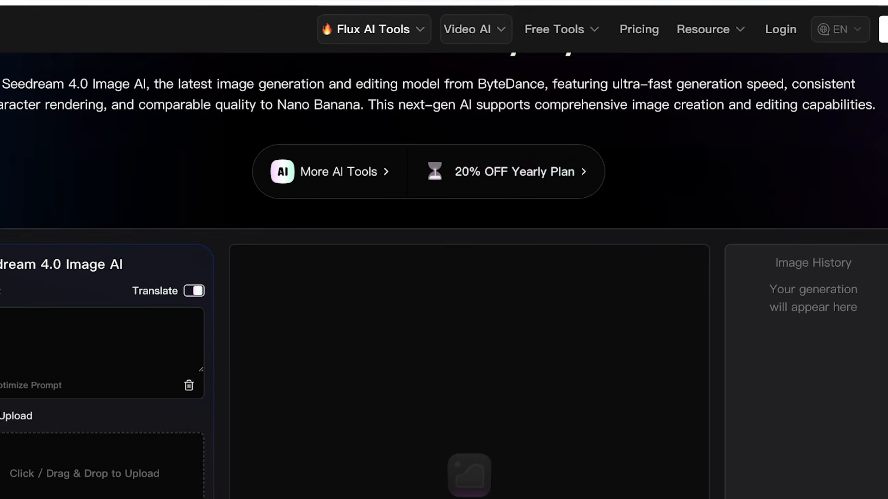
# Switch to the Seedream 4.0 Image AI page with the Flux AI Tools, look over its generator and start creating an account
pyautogui.scroll(-8, 444, 250)
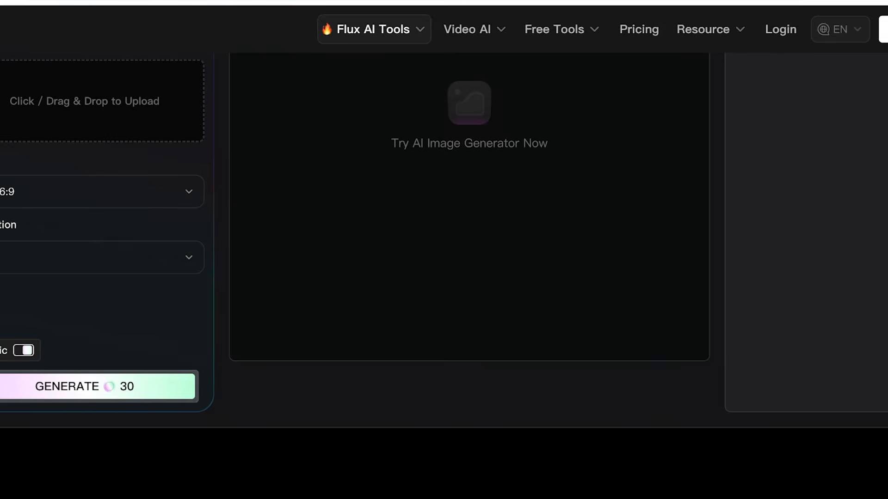
pyautogui.scroll(8, 444, 249)
pyautogui.click(882, 29)
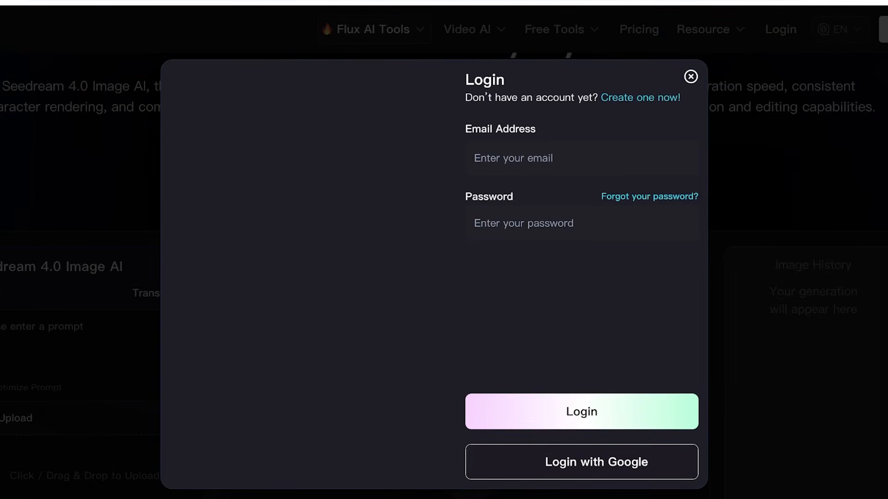
pyautogui.click(641, 98)
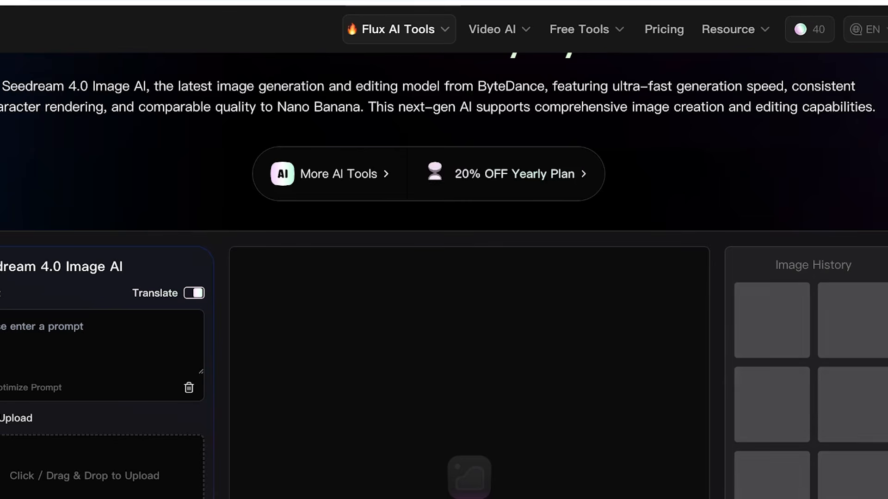
pyautogui.scroll(-3, 444, 250)
pyautogui.scroll(-5, 444, 250)
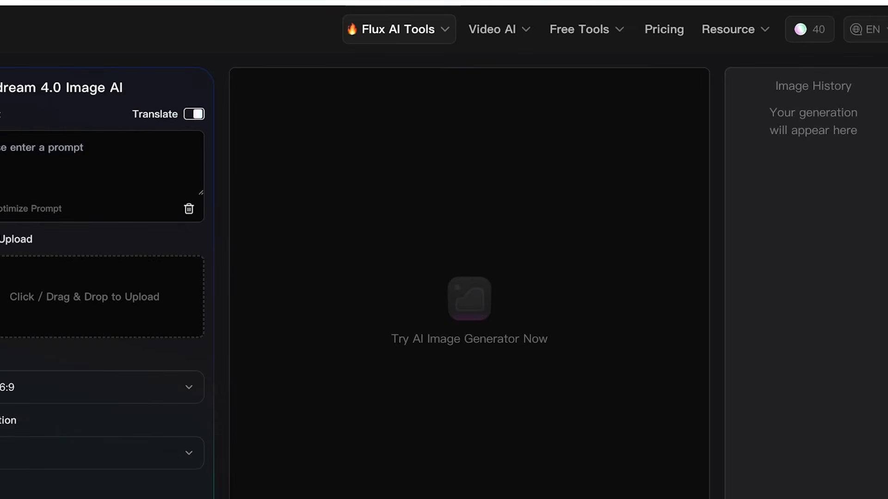
pyautogui.scroll(8, 444, 250)
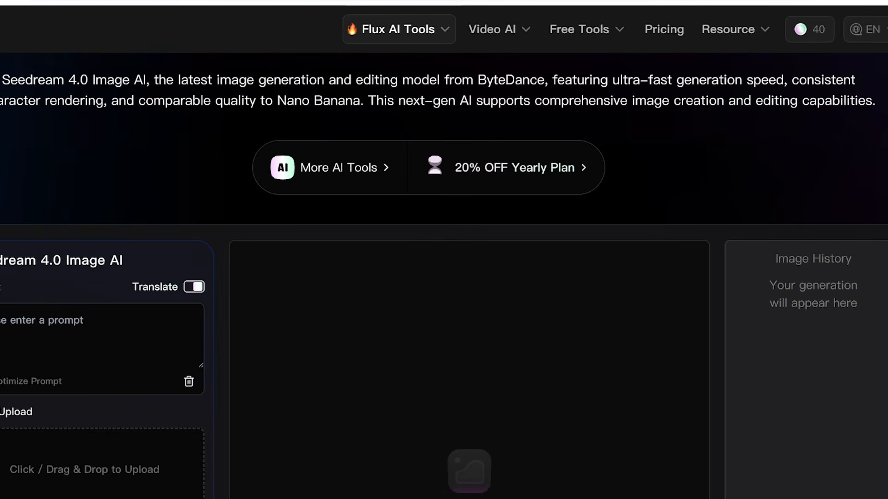
pyautogui.scroll(-2, 444, 278)
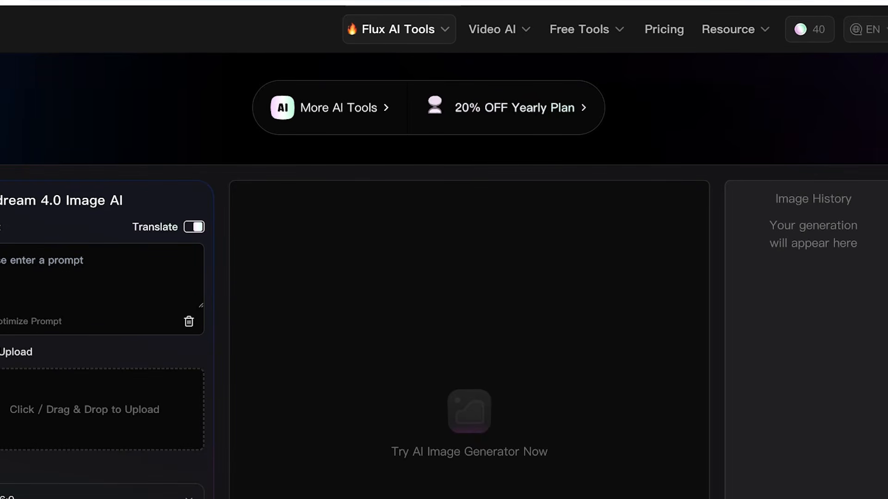
pyautogui.click(93, 278)
pyautogui.scroll(-1, 92, 278)
pyautogui.write('A')
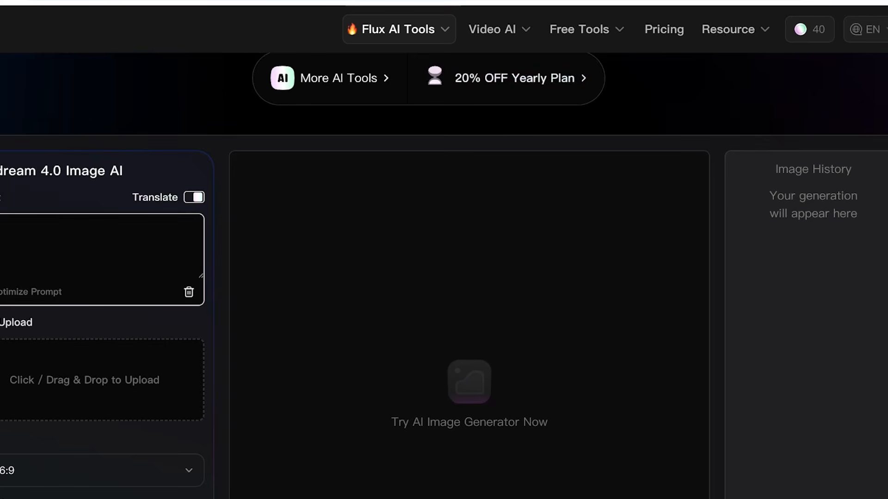
pyautogui.press('BackSpace')
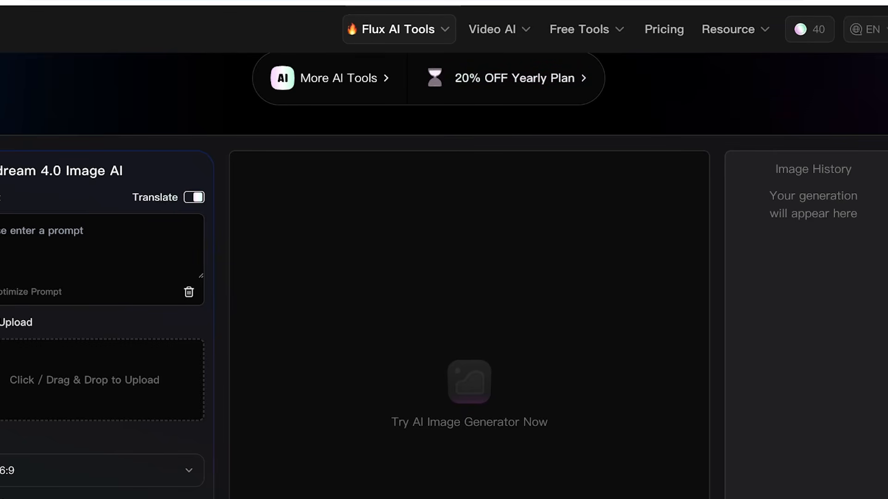
# Enter the image prompt "a portrait of a woman fightiing monsters. she has long black hair and is wearing shredded clothing."
pyautogui.click(101, 250)
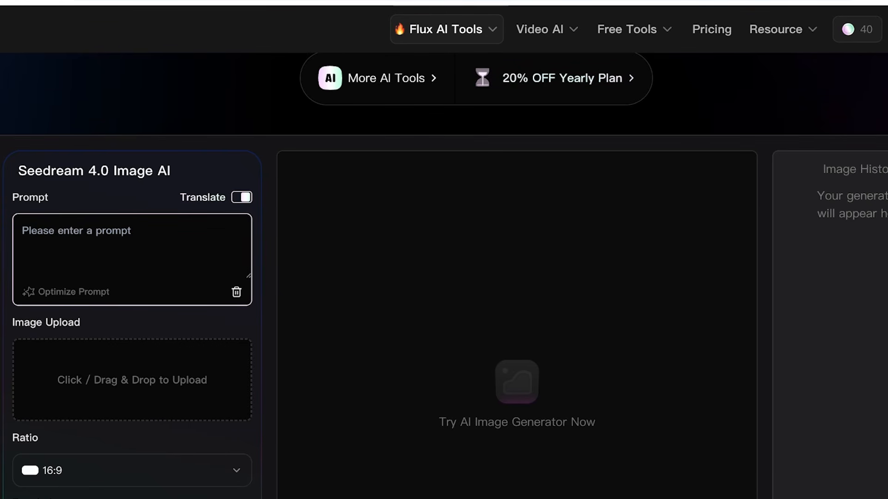
pyautogui.click(22, 230)
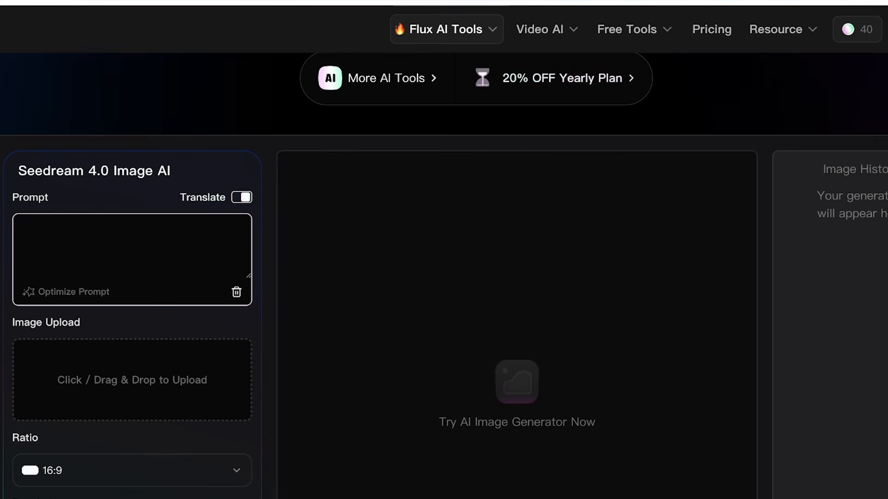
pyautogui.write('a p')
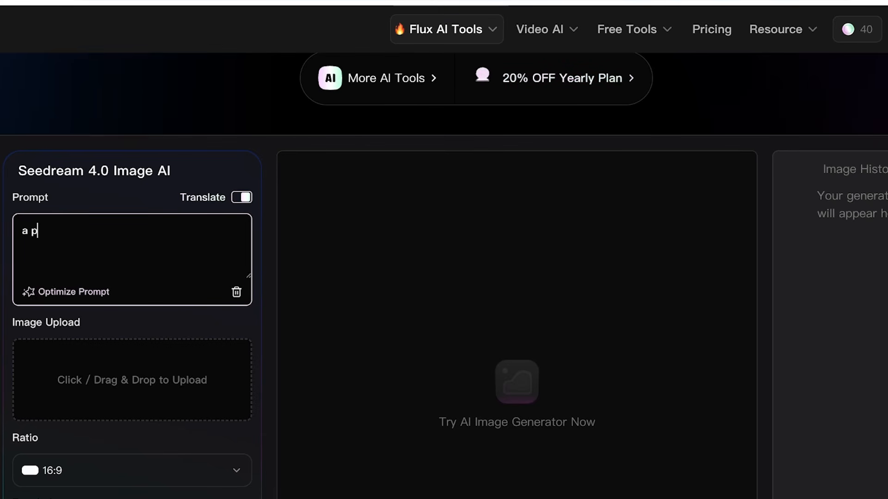
pyautogui.write('ortrait of a wo')
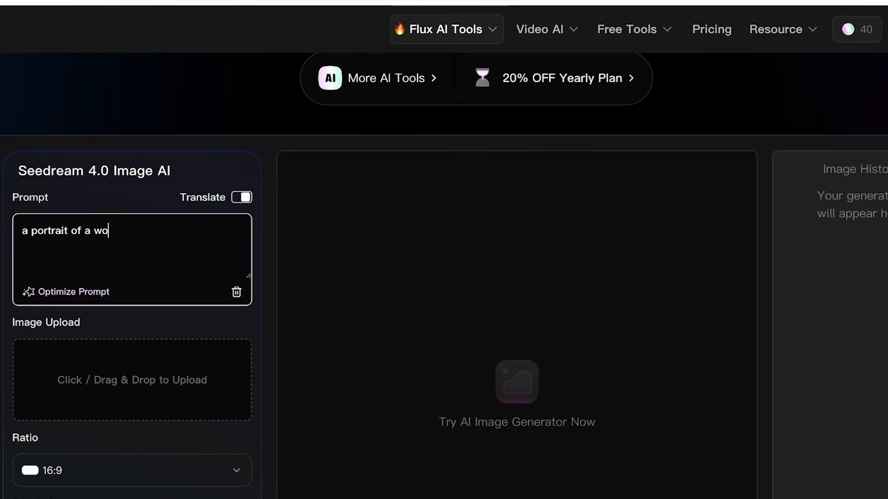
pyautogui.write('man fightiing ')
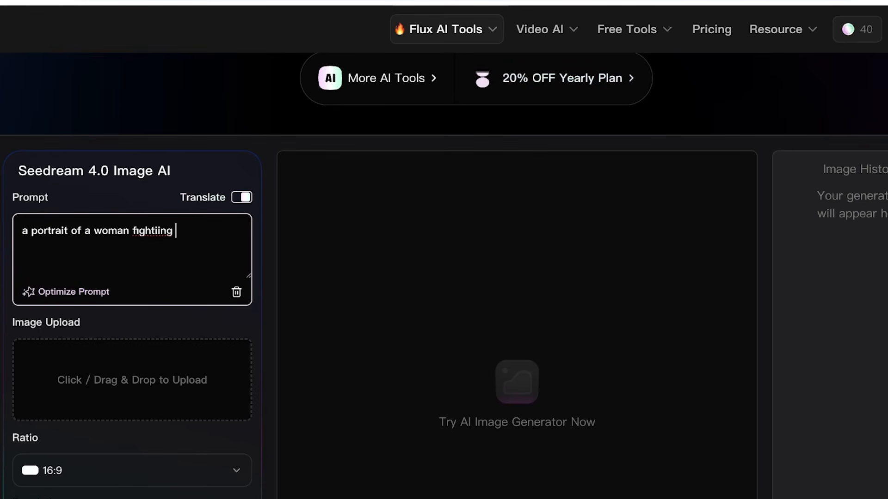
pyautogui.write('monsters. she has long black')
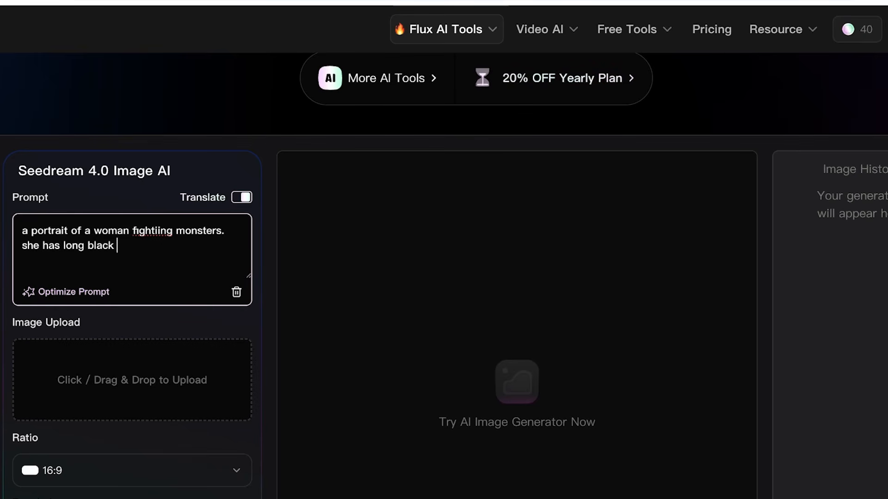
pyautogui.write('hair and is we')
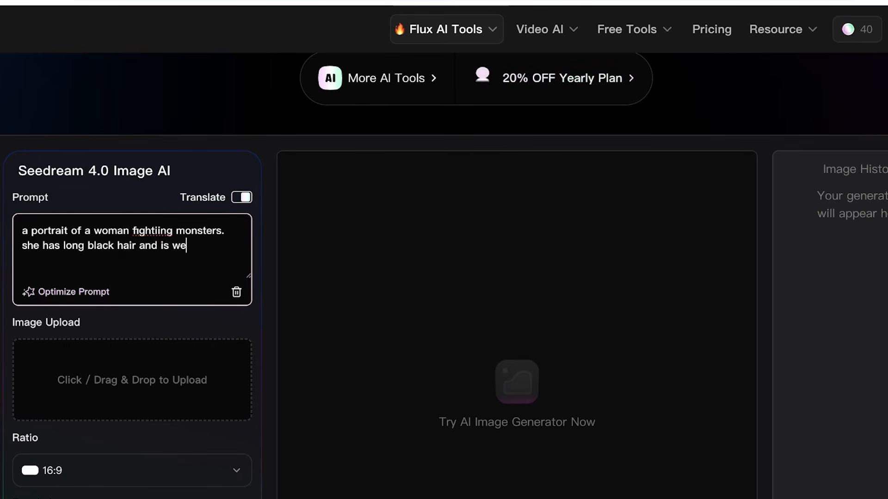
pyautogui.write('aring shredded clothing.')
# Choose the 1k resolution and the 16:9 ratio, and generate the image from the prompt
pyautogui.scroll(-3, 444, 270)
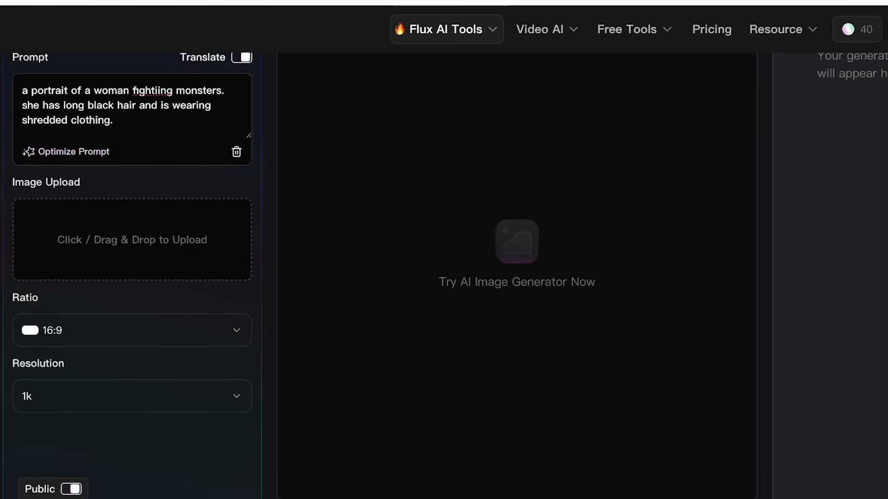
pyautogui.click(132, 330)
pyautogui.click(132, 397)
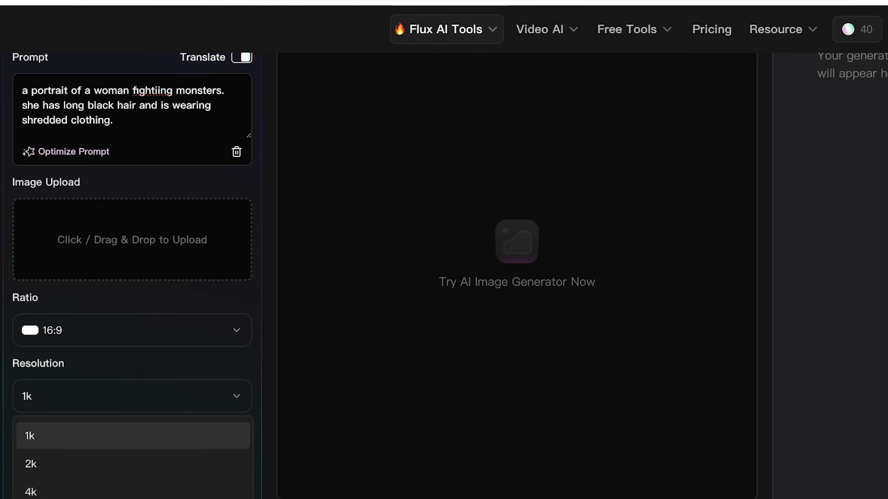
pyautogui.click(132, 435)
pyautogui.click(132, 330)
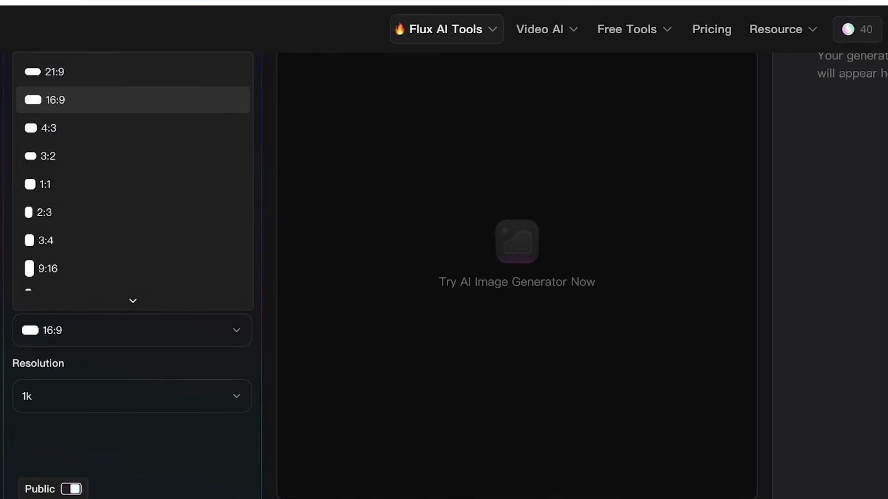
pyautogui.click(133, 100)
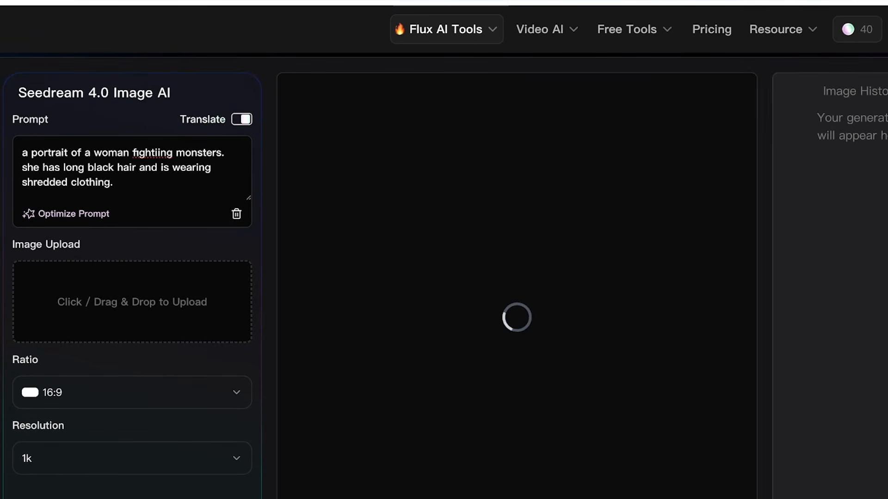
# Examine the generated image of the woman fighting monsters, together with its generation settings and download options
pyautogui.scroll(3, 444, 277)
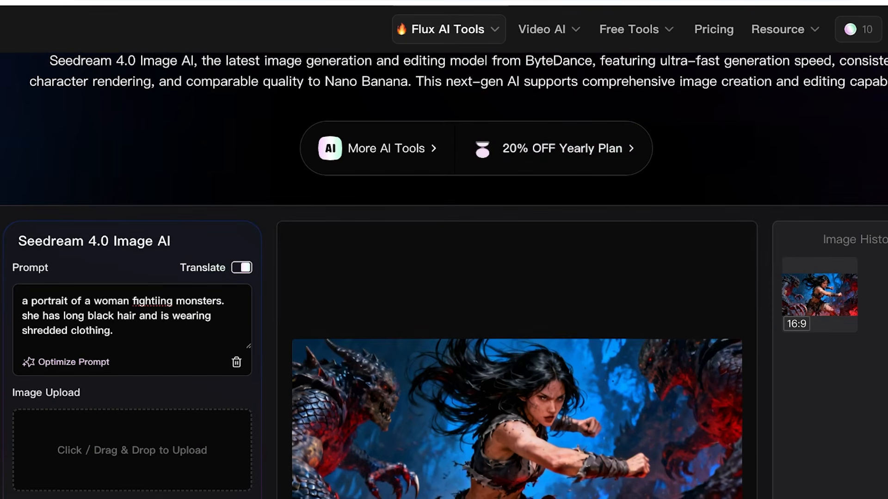
pyautogui.scroll(-4, 443, 277)
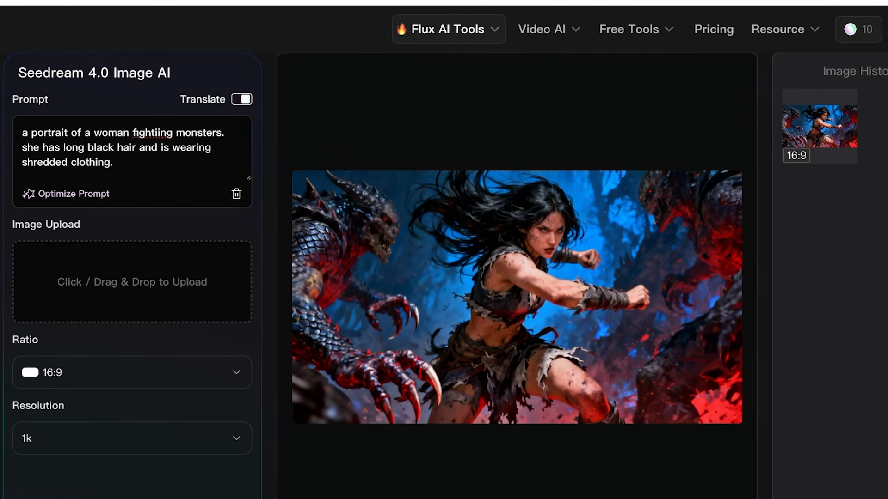
pyautogui.scroll(-4, 444, 278)
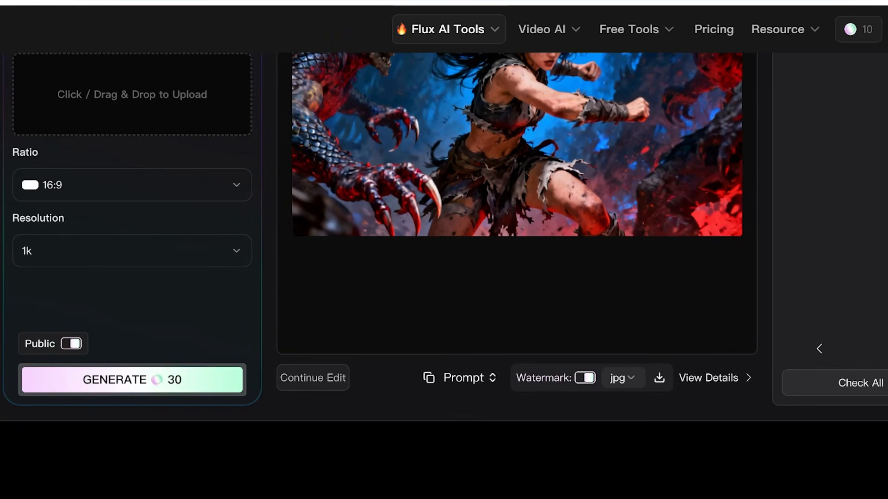
pyautogui.scroll(3, 444, 277)
pyautogui.scroll(-1, 444, 278)
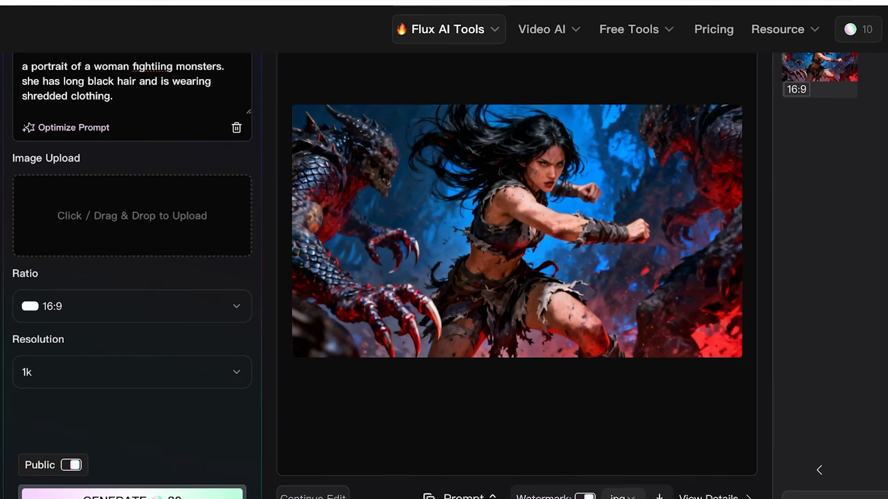
pyautogui.scroll(1, 444, 278)
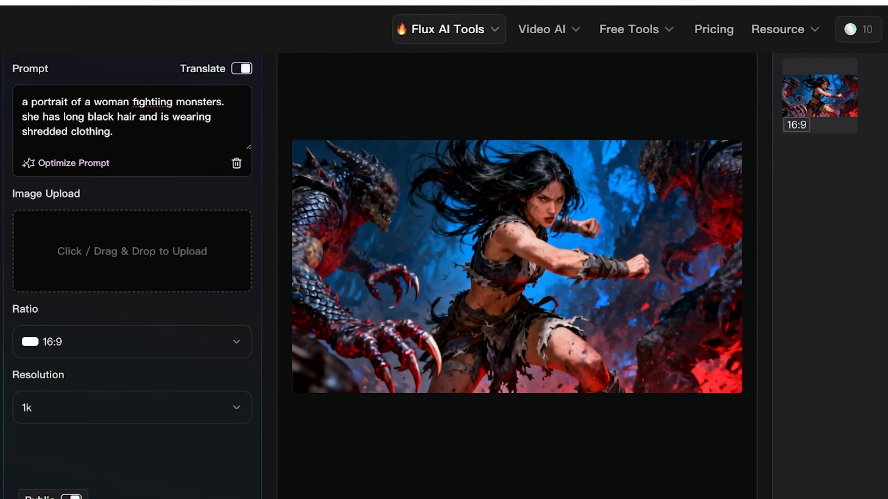
pyautogui.scroll(8, 444, 278)
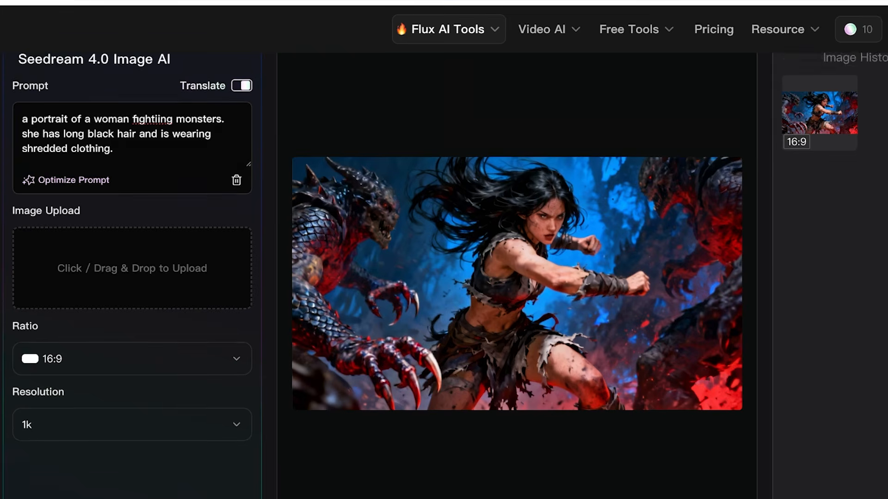
pyautogui.scroll(-8, 444, 278)
pyautogui.scroll(2, 444, 277)
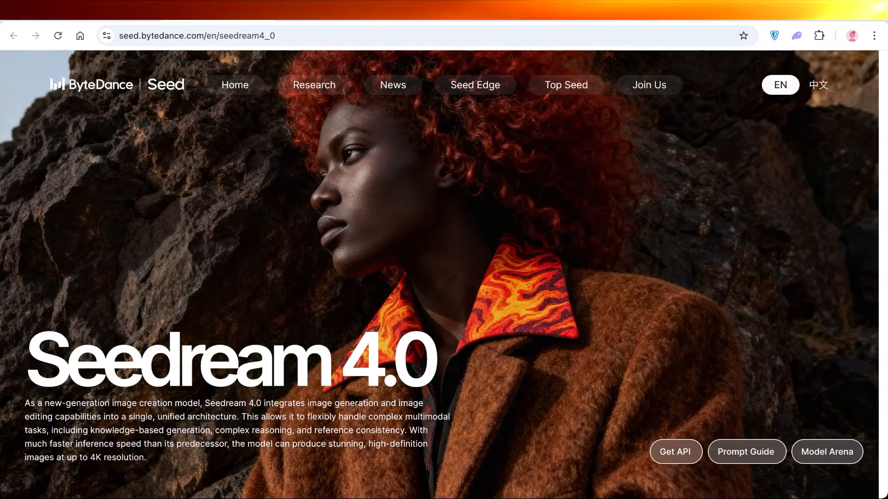
# Switch to the ByteDance Seed site and look over the Seedream 4.0 page and the Latest News page
pyautogui.scroll(-8, 439, 273)
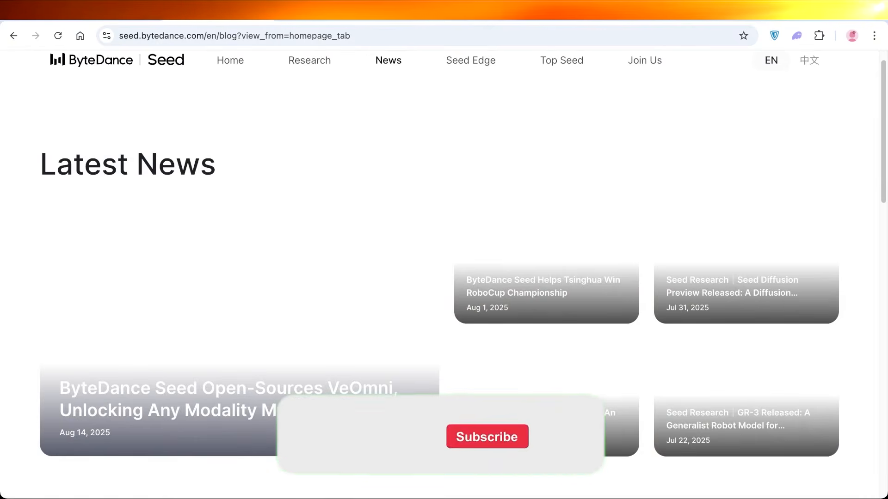